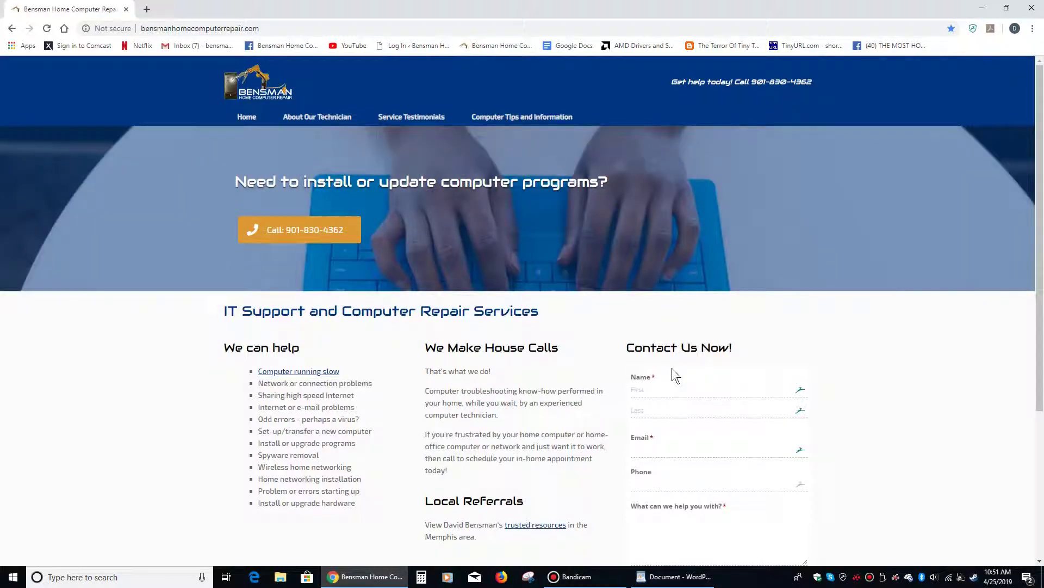
Minimize Chrome and move the JPG image file to the middle of the desktop.
left_click(982, 7)
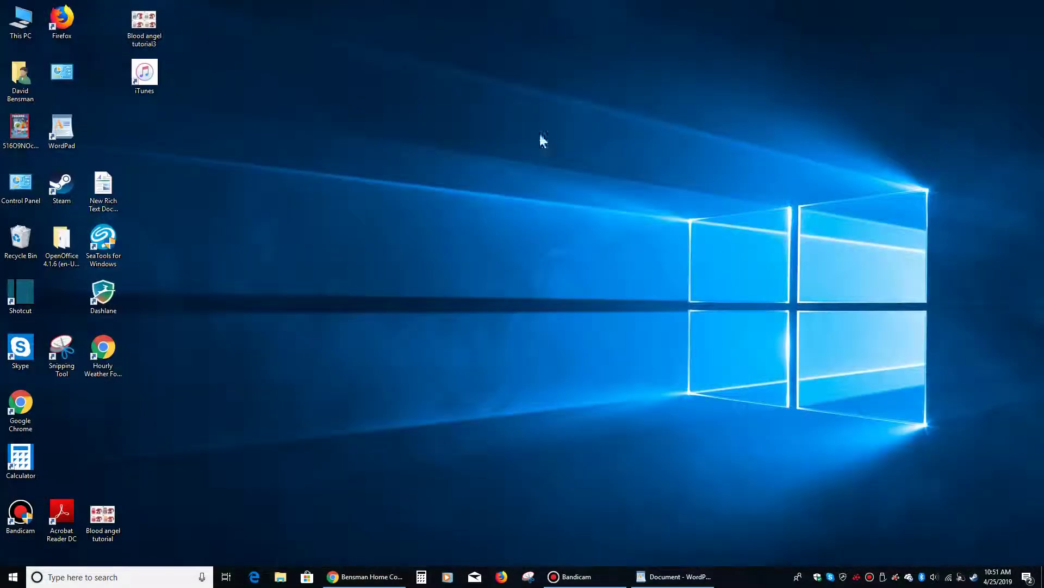
left_click(21, 132)
left_click_drag(20, 131, 329, 112)
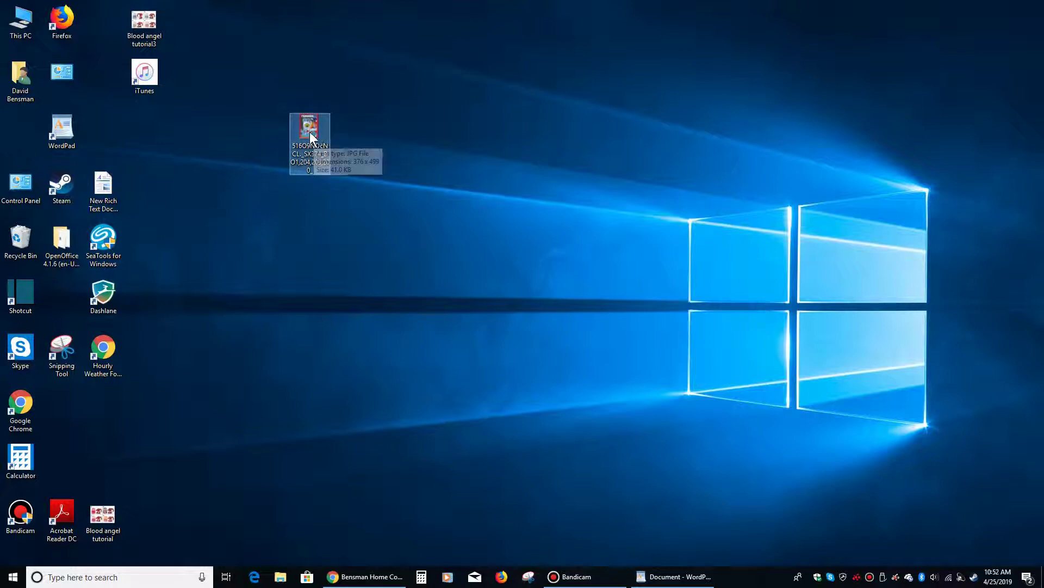
Ctrl-drag the JPG twice to create the '- Copy' and '- Copy - Copy' duplicates.
left_click_drag(313, 137, 479, 87)
left_click(199, 327)
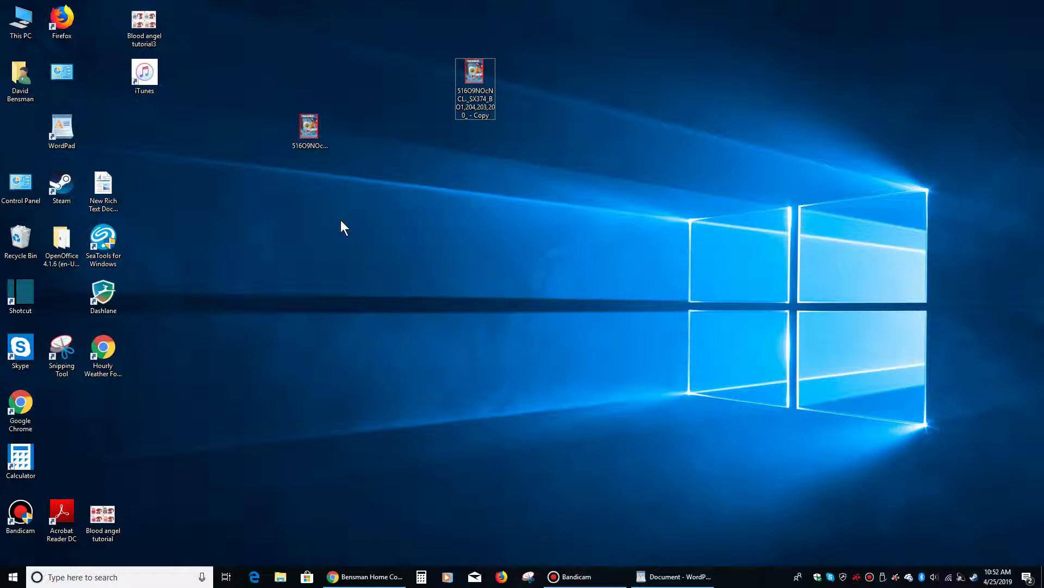
left_click_drag(462, 73, 476, 210)
Copy the JPG image from its right-click menu and paste it onto the desktop.
left_click(246, 74)
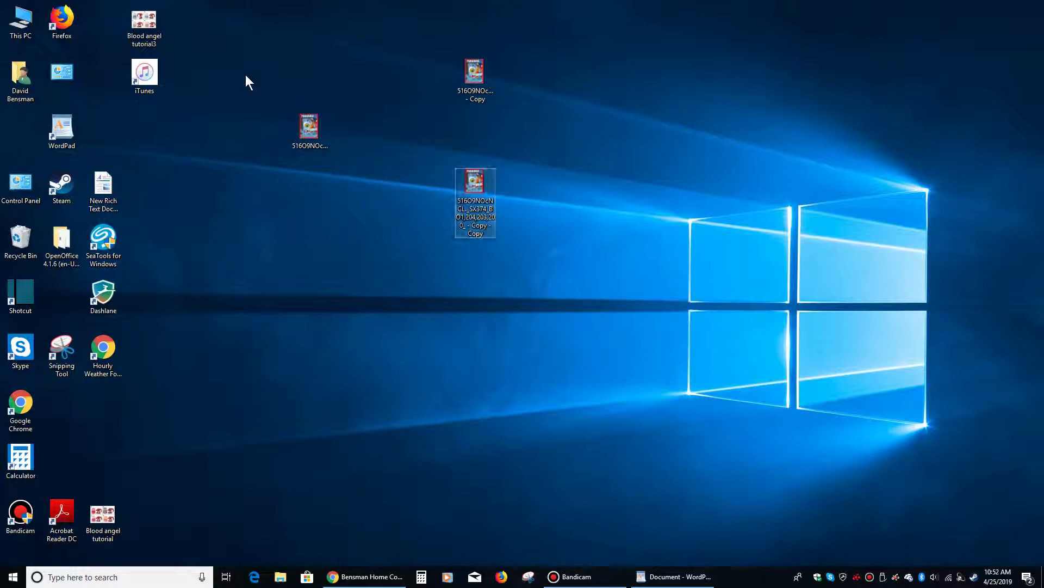
right_click(303, 124)
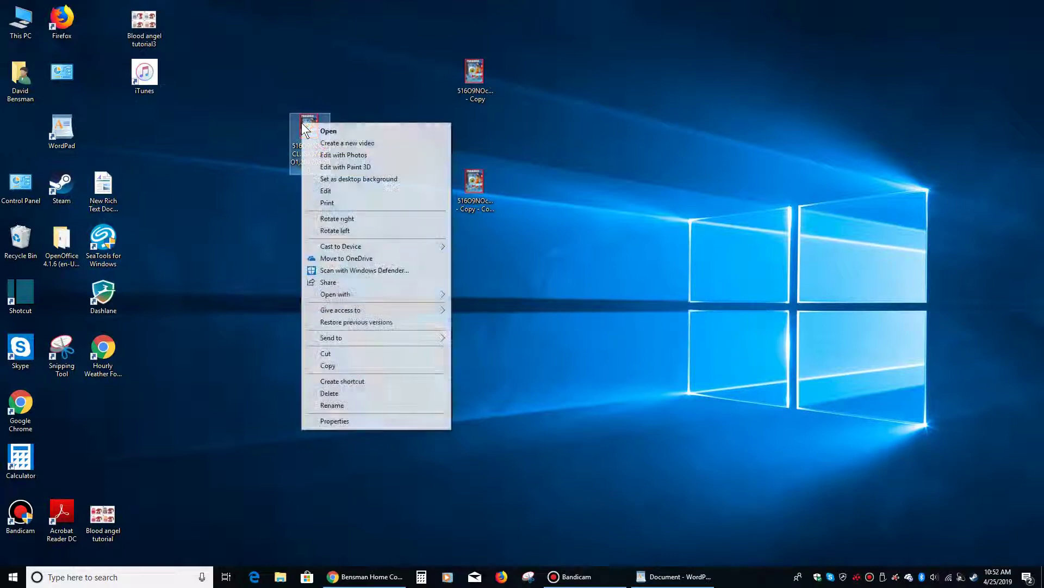
left_click(357, 360)
right_click(421, 255)
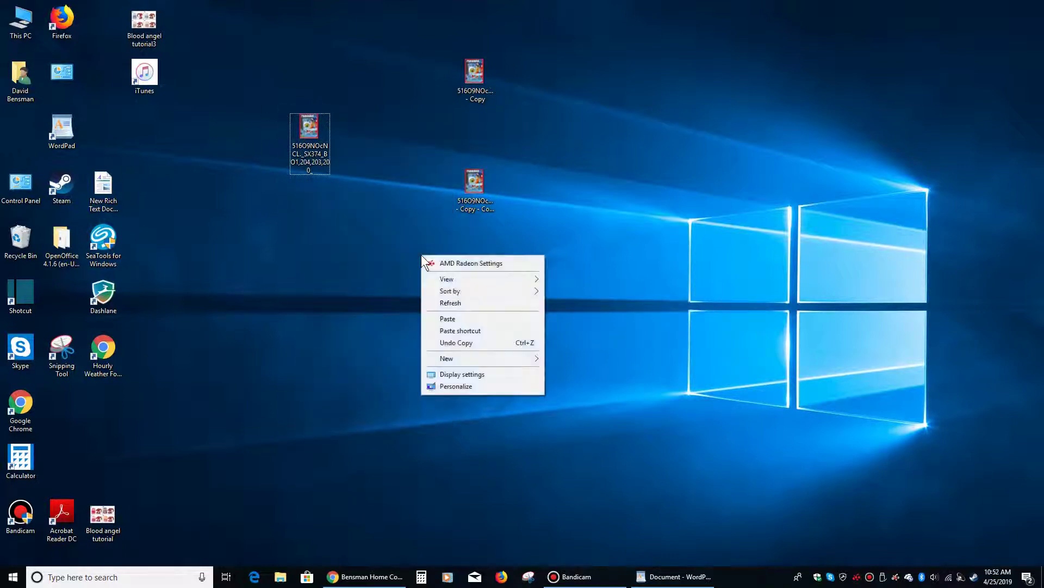
left_click(449, 319)
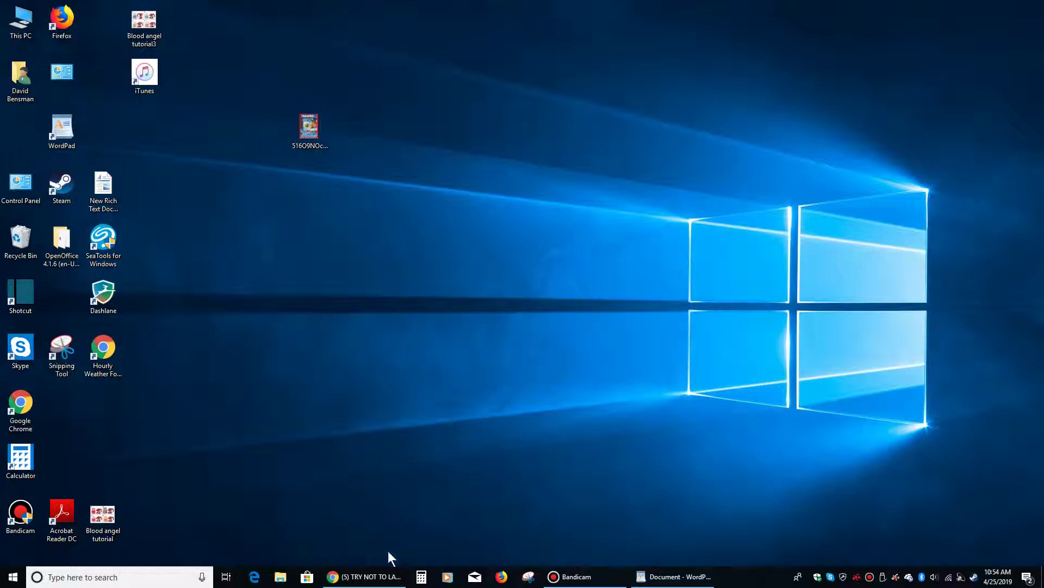
Restore Chrome and start the panda video playing with the volume lowered.
left_click(367, 577)
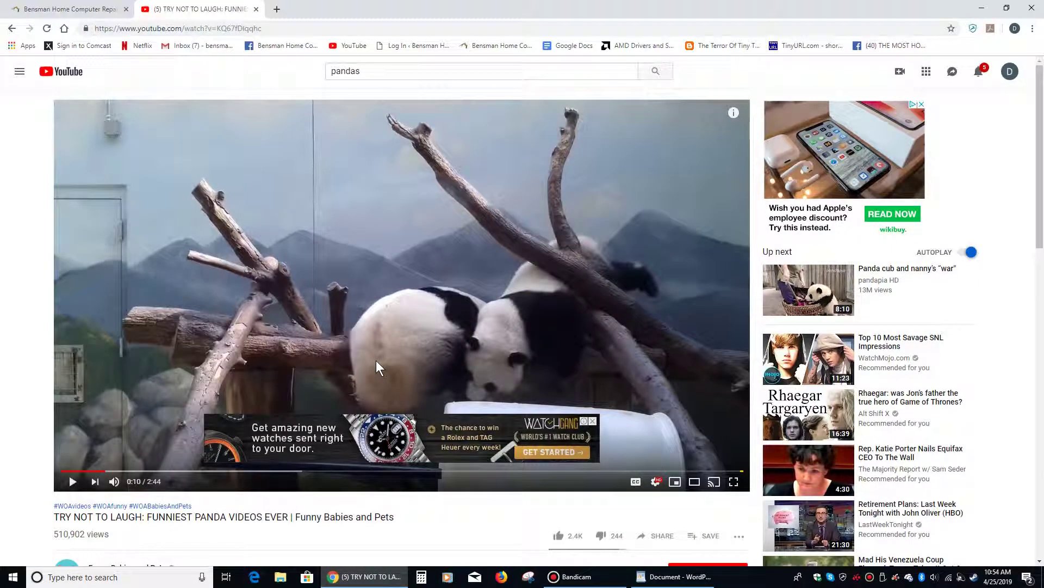
left_click(375, 280)
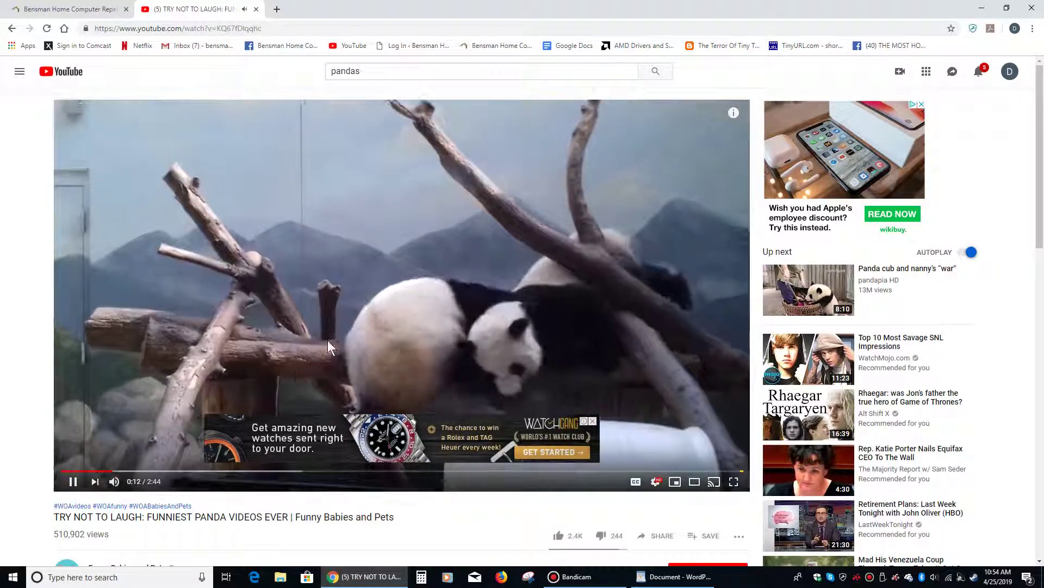
key("Down")
key("Down")
key("Down")
key("Down")
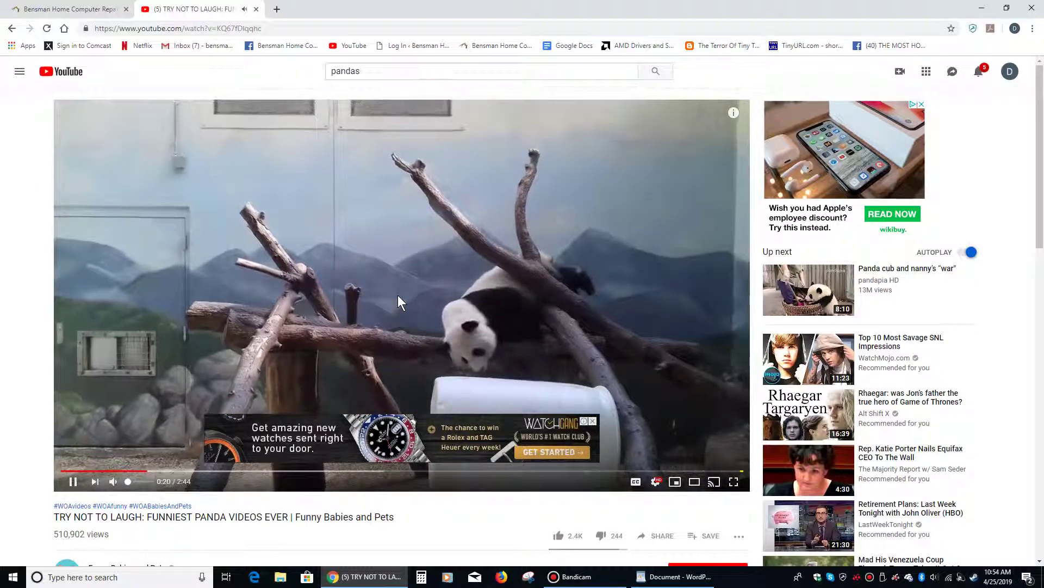
Skip ahead twice with L, back twice with J, then pause at 0:22 with K.
key("l")
key("l")
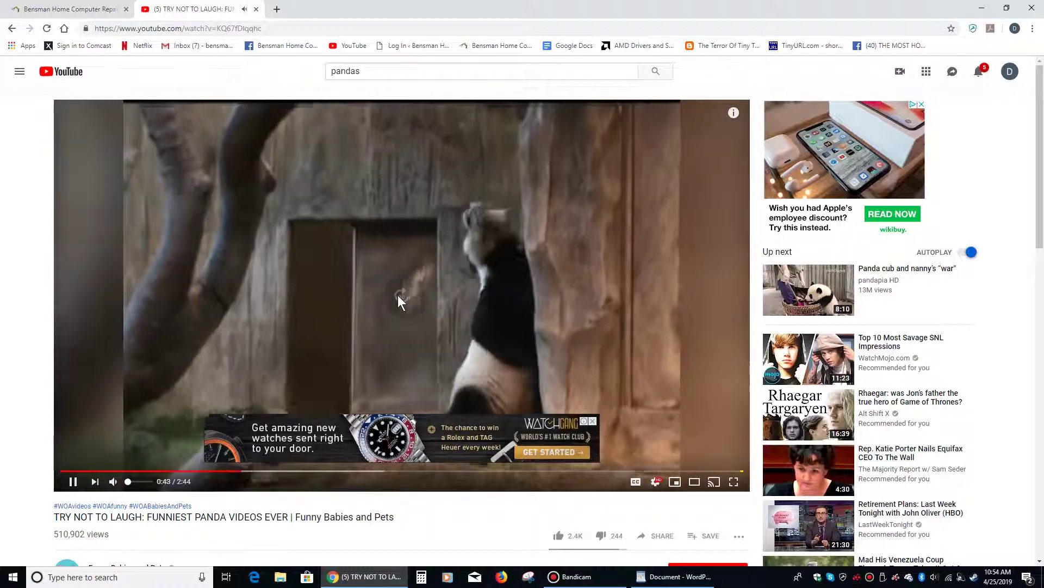
key("l")
key("l")
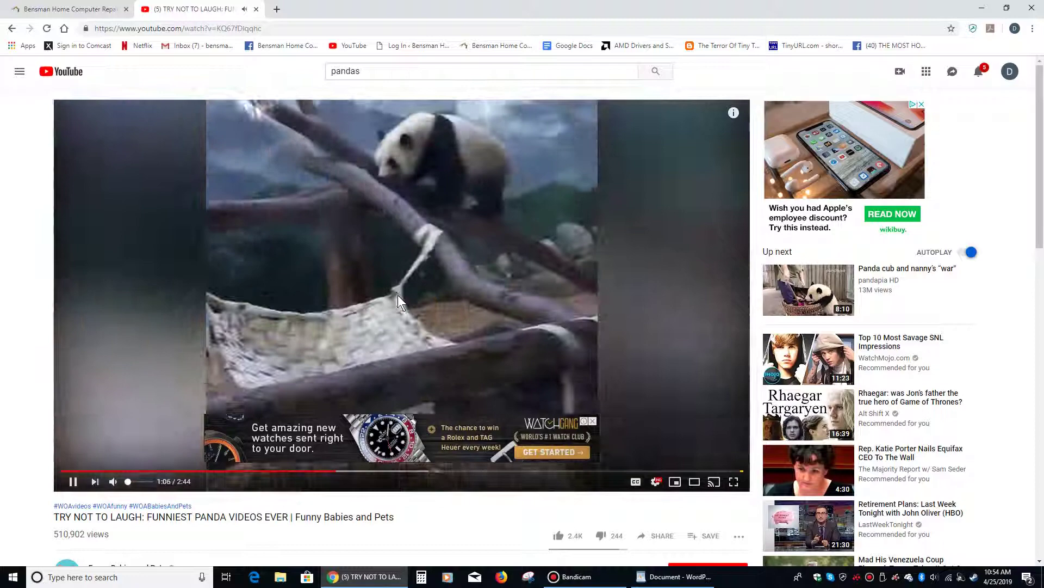
key("j")
key("j")
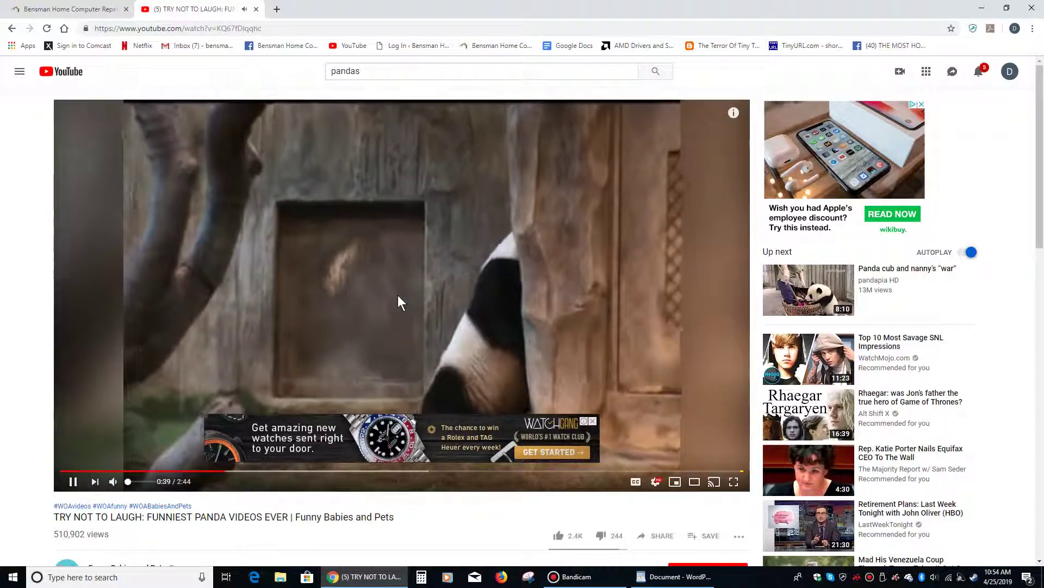
key("j")
key("j")
key("j")
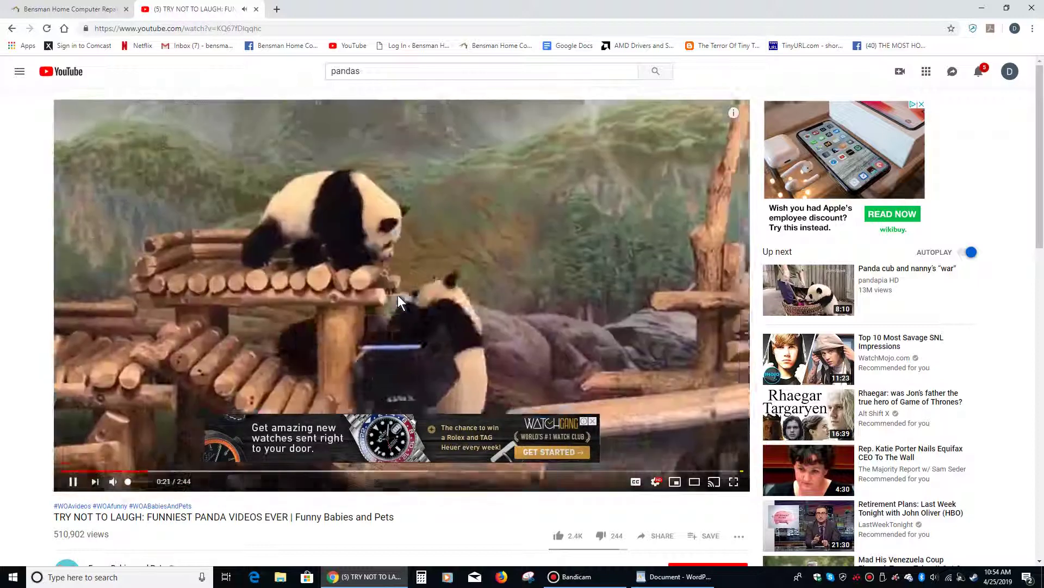
key("k")
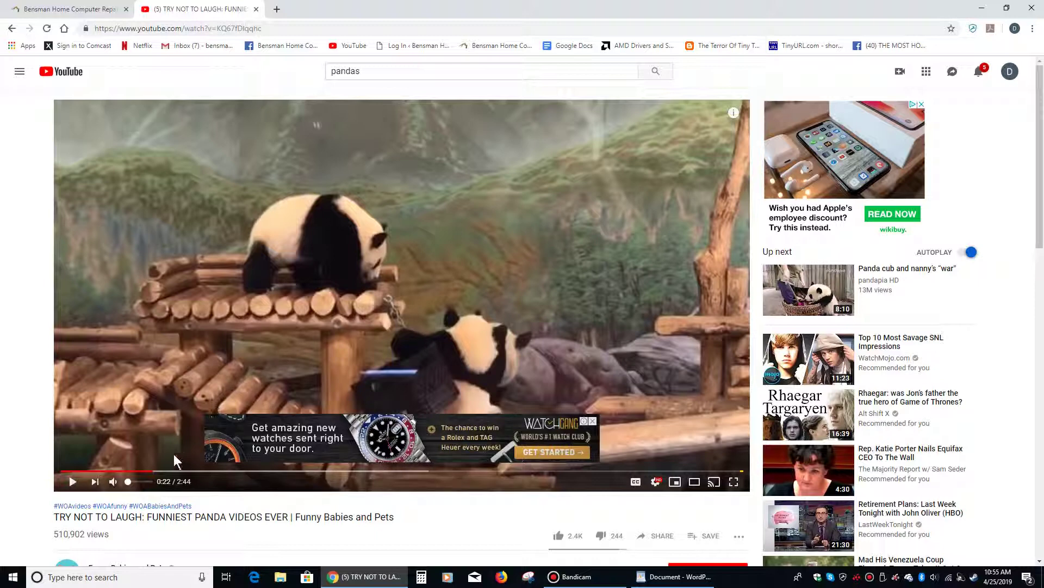
Toggle mute on and off twice and nudge the volume slider up slightly.
left_click(114, 482)
left_click(112, 483)
left_click(113, 482)
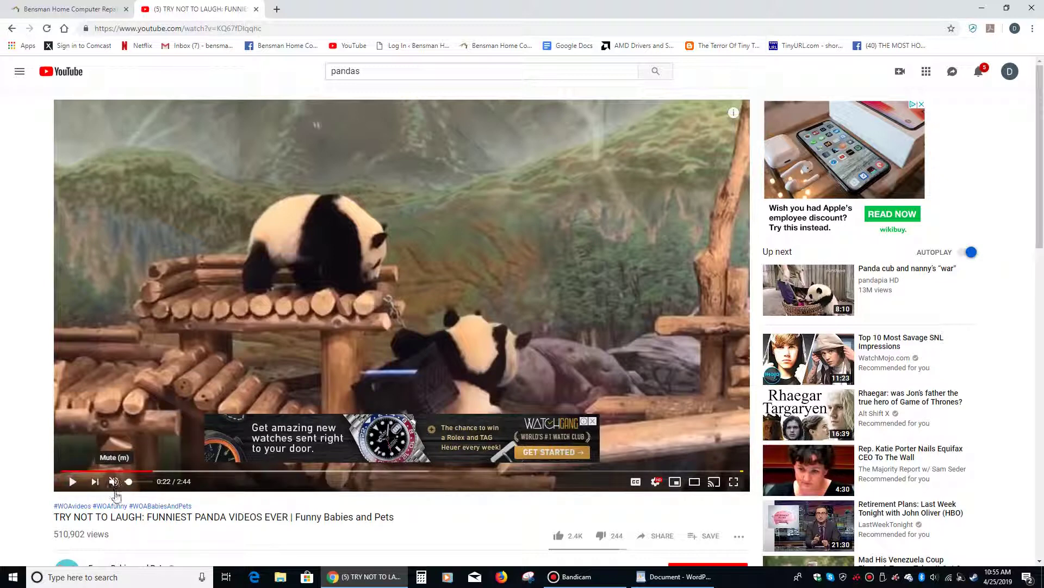
left_click(126, 485)
left_click_drag(130, 486, 136, 486)
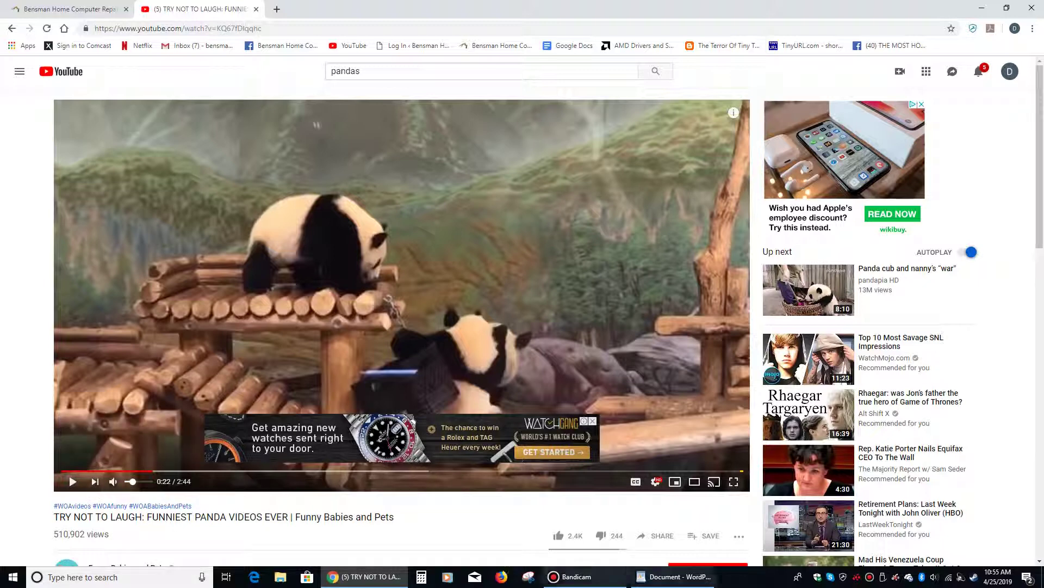
Toggle captions on and off, then check the Quality menu, leaving it on Auto.
left_click(635, 482)
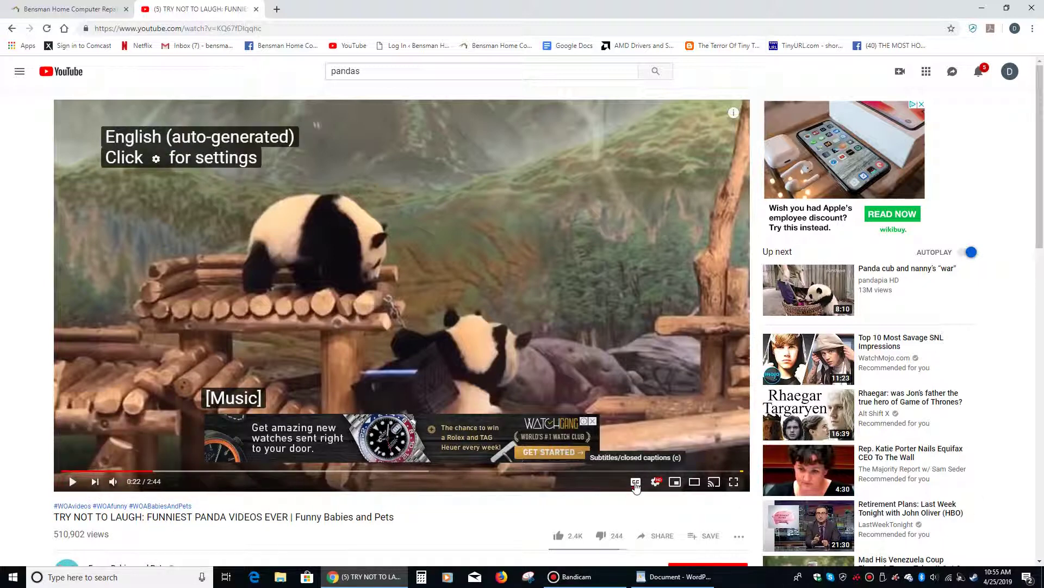
left_click(636, 482)
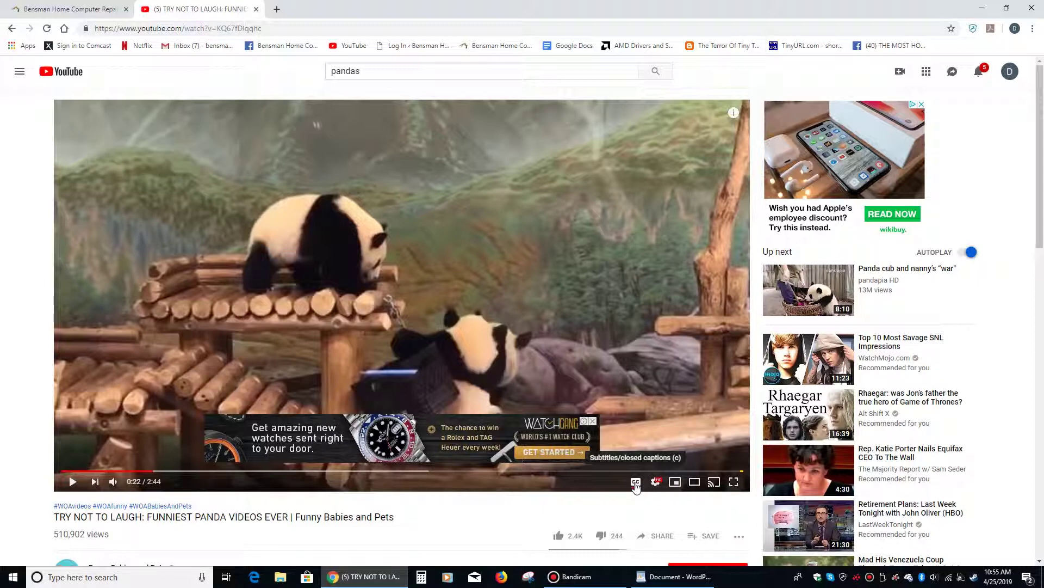
left_click(657, 482)
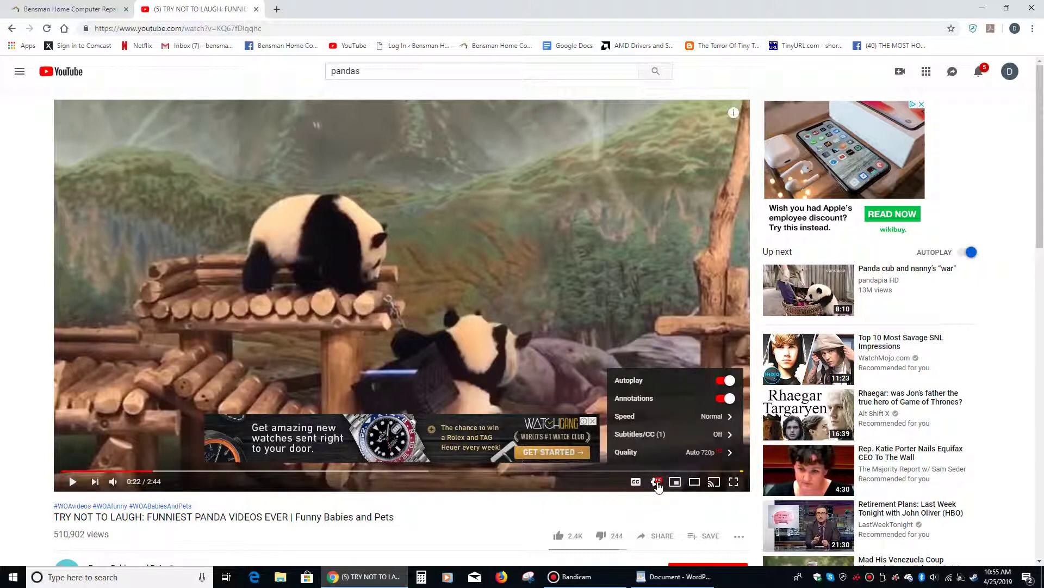
left_click(676, 454)
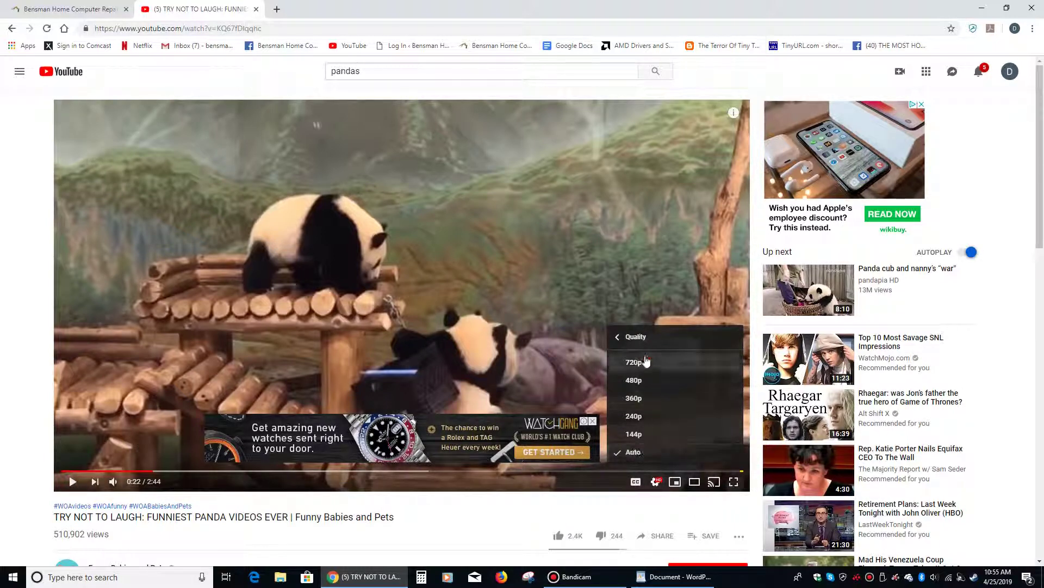
left_click(580, 345)
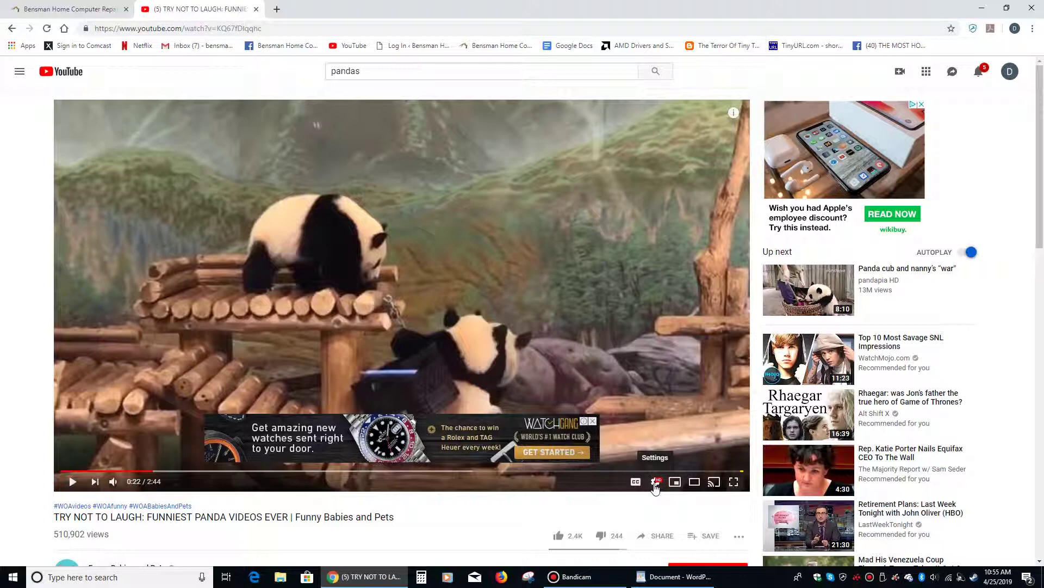
Shrink the panda video into the miniplayer, then minimize Chrome and return with Alt+Tab.
left_click(674, 484)
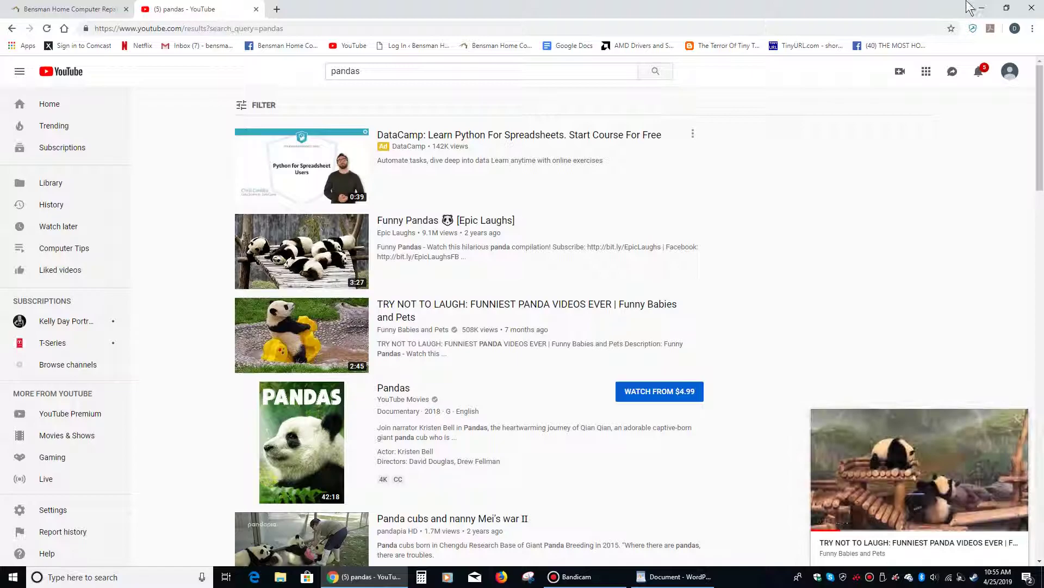
left_click(983, 8)
key("alt+Tab")
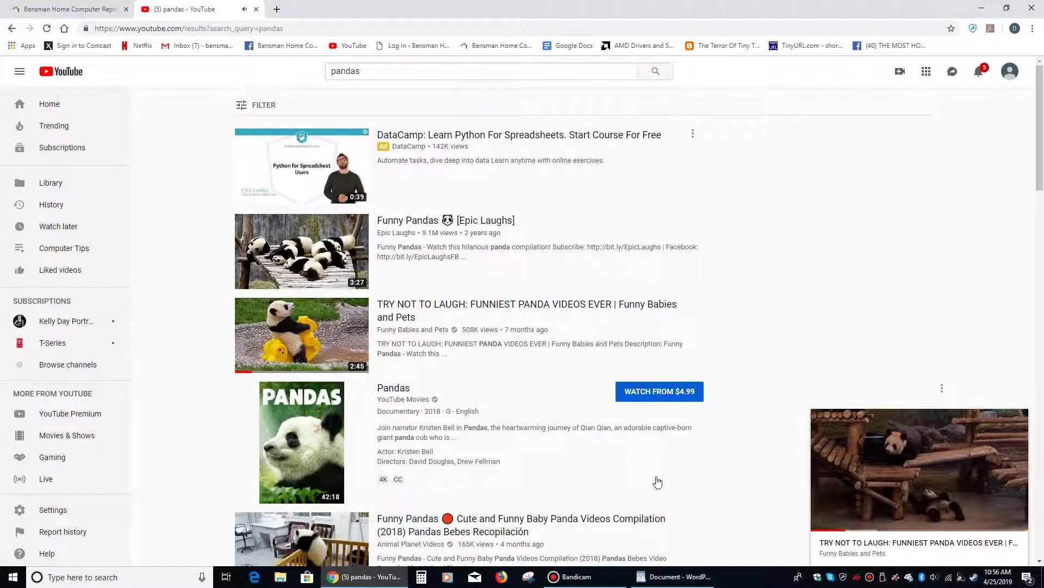
Scroll the pandas results and open 'Baby Pandas Cute and Funny Baby Panda Videos Compilation (2018)'.
scroll(657, 476, "down", 12)
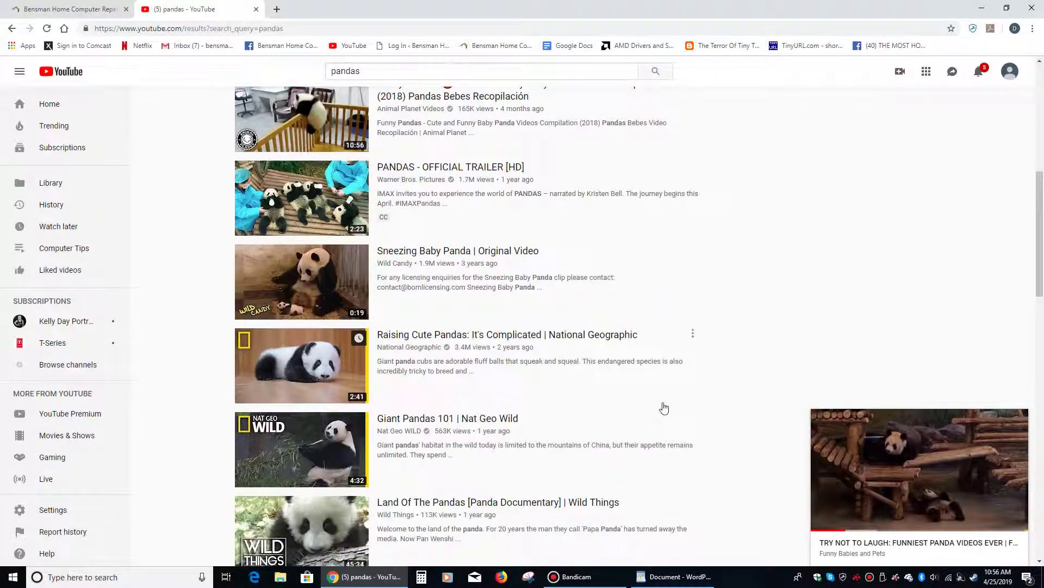
scroll(642, 414, "down", 6)
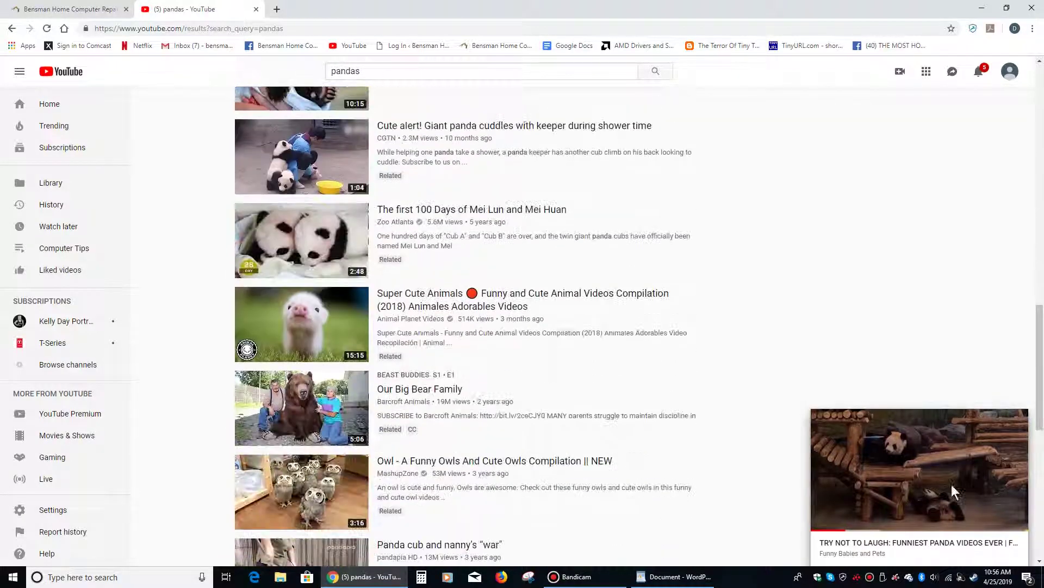
left_click(920, 471)
scroll(577, 463, "down", 6)
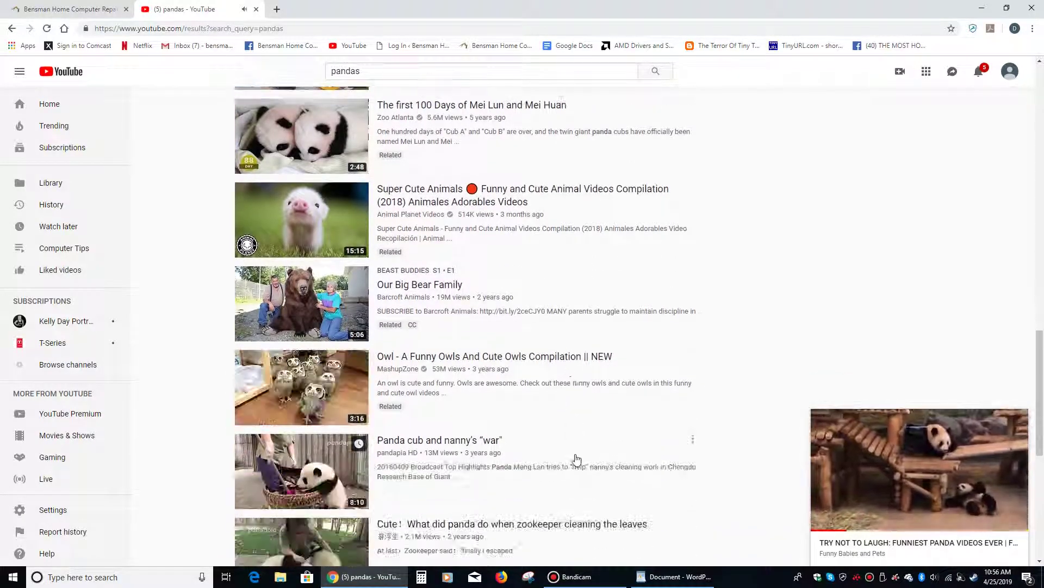
scroll(577, 451, "down", 6)
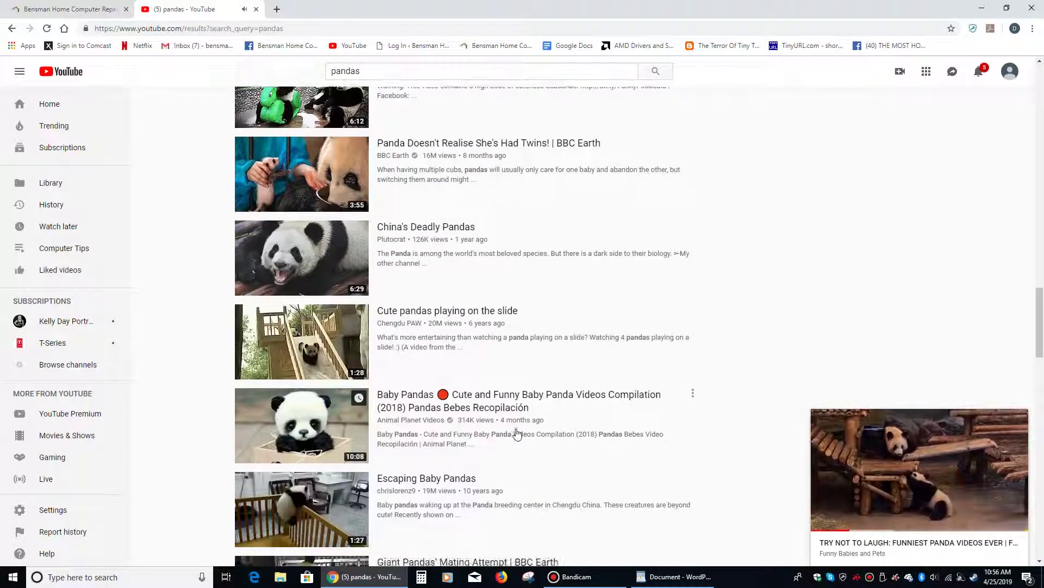
scroll(590, 504, "down", 4)
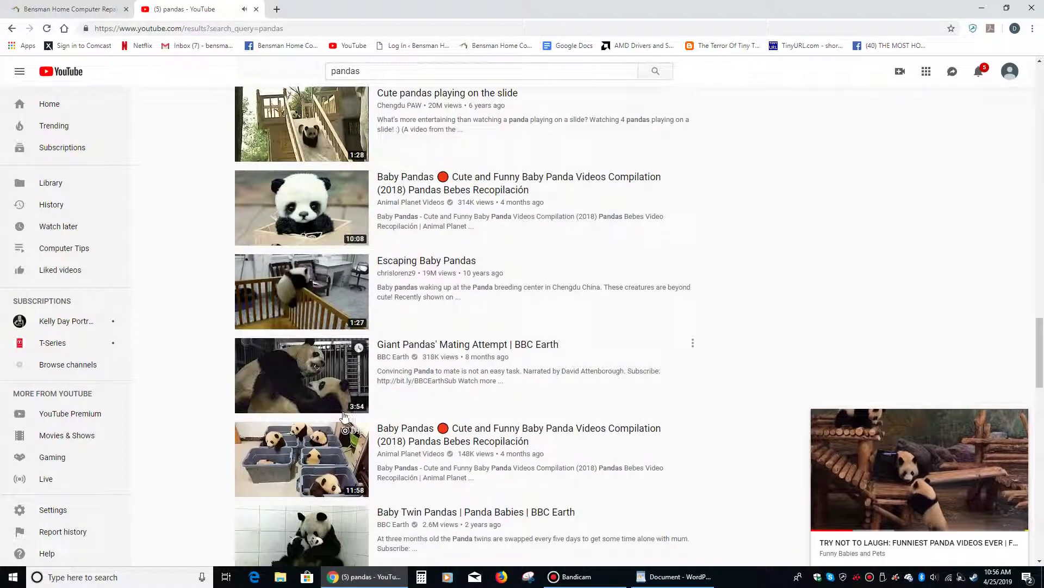
left_click(344, 458)
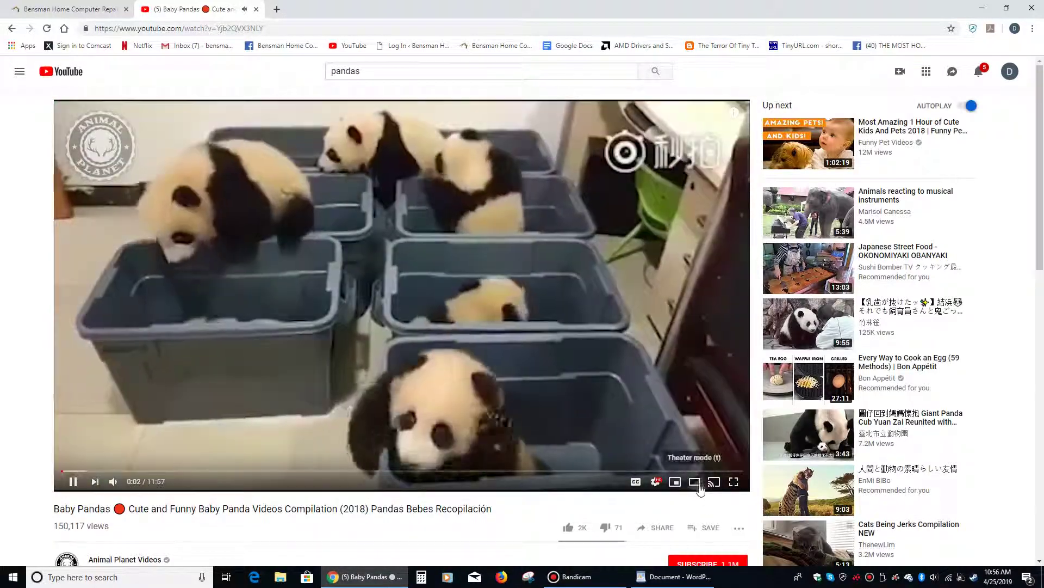
Switch the Baby Pandas compilation player to theater mode.
left_click(696, 482)
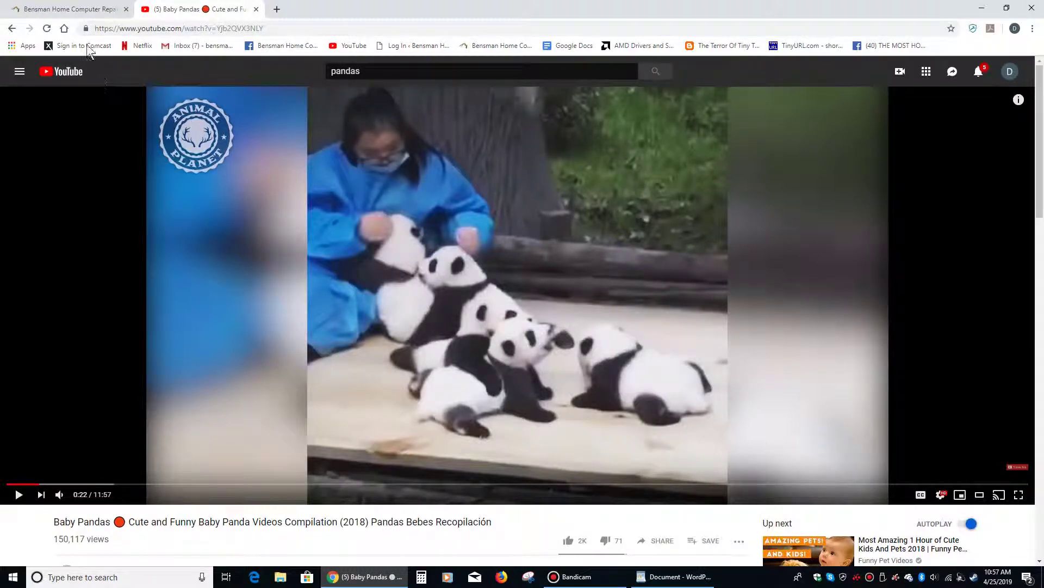
From the start page, search Google for 'hindenburg'.
left_click(64, 27)
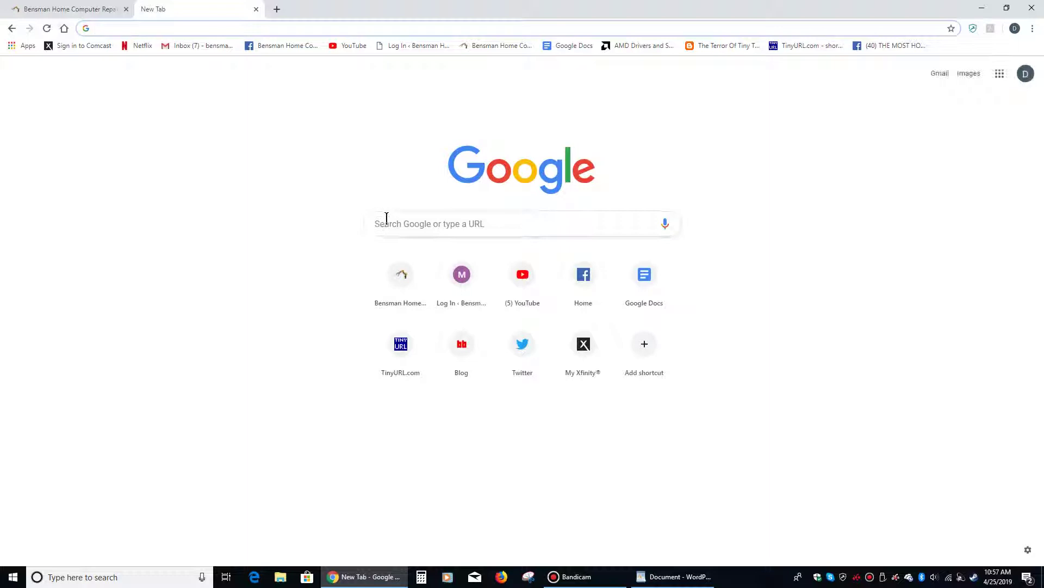
left_click(394, 227)
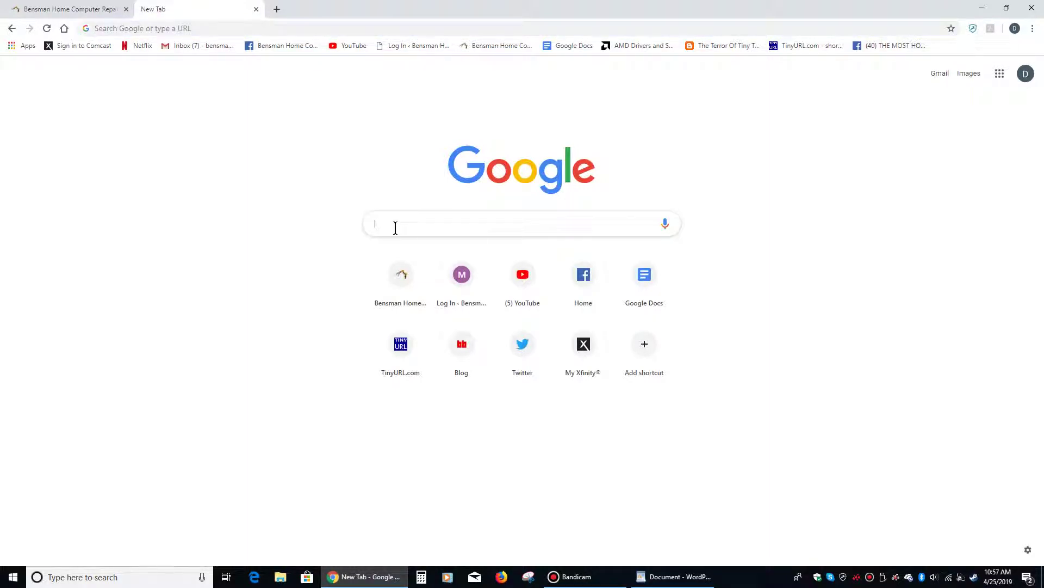
type("corv")
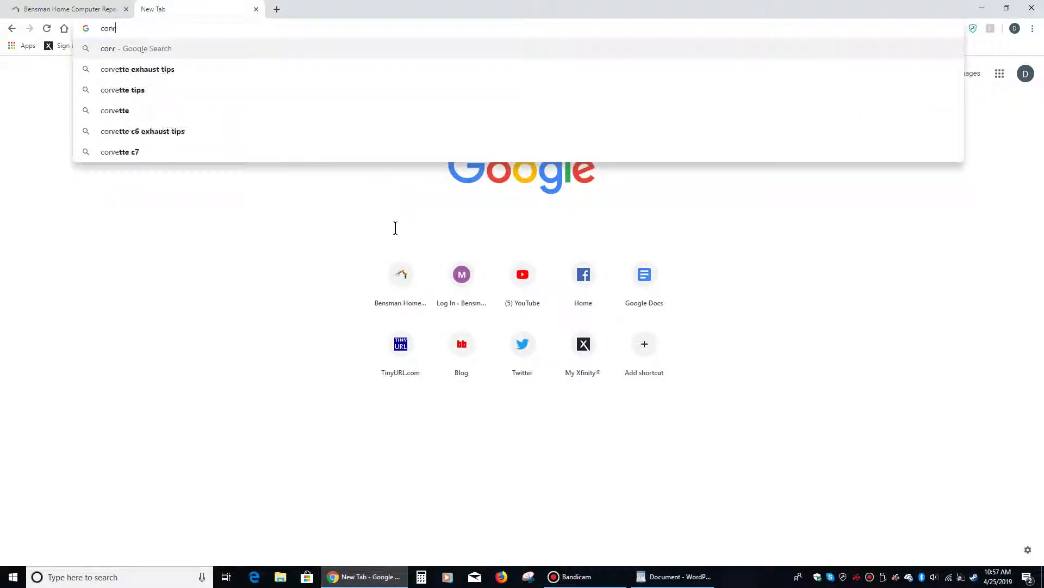
type("ette")
key("BackSpace")
key("BackSpace")
key("BackSpace")
key("BackSpace")
key("BackSpace")
key("BackSpace")
key("BackSpace")
key("BackSpace")
key("BackSpace")
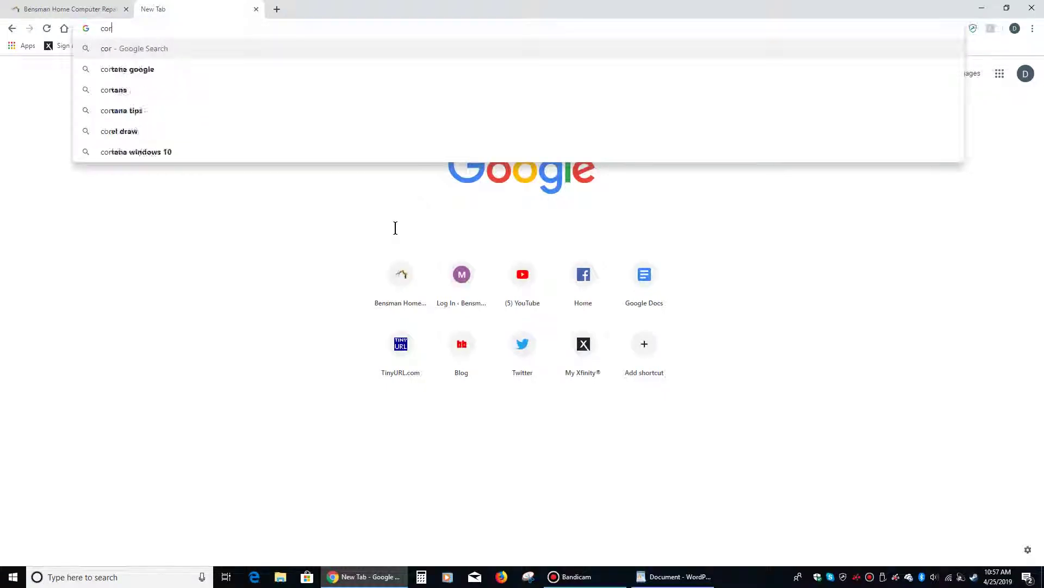
type("hind")
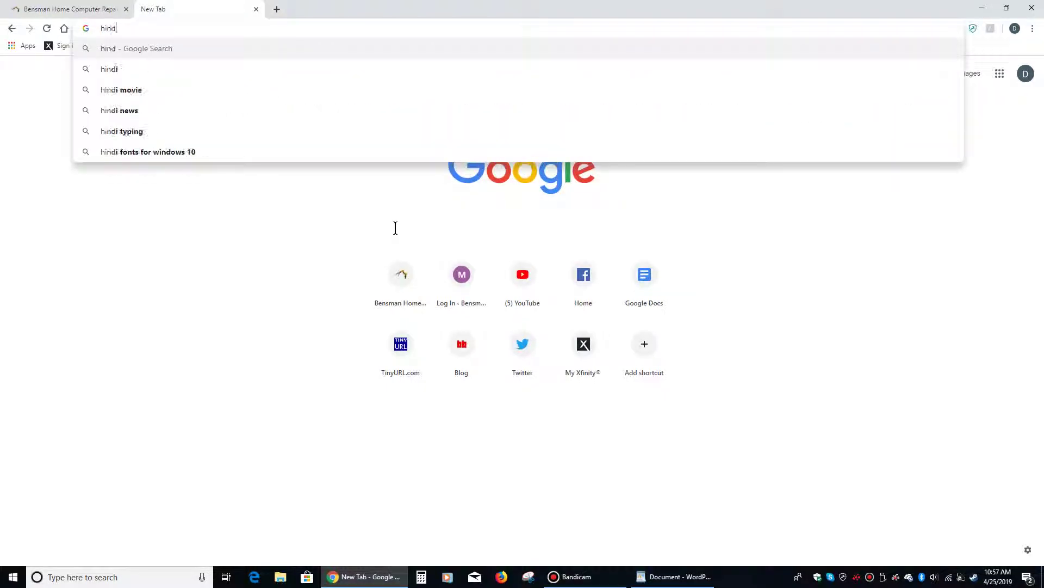
type("en")
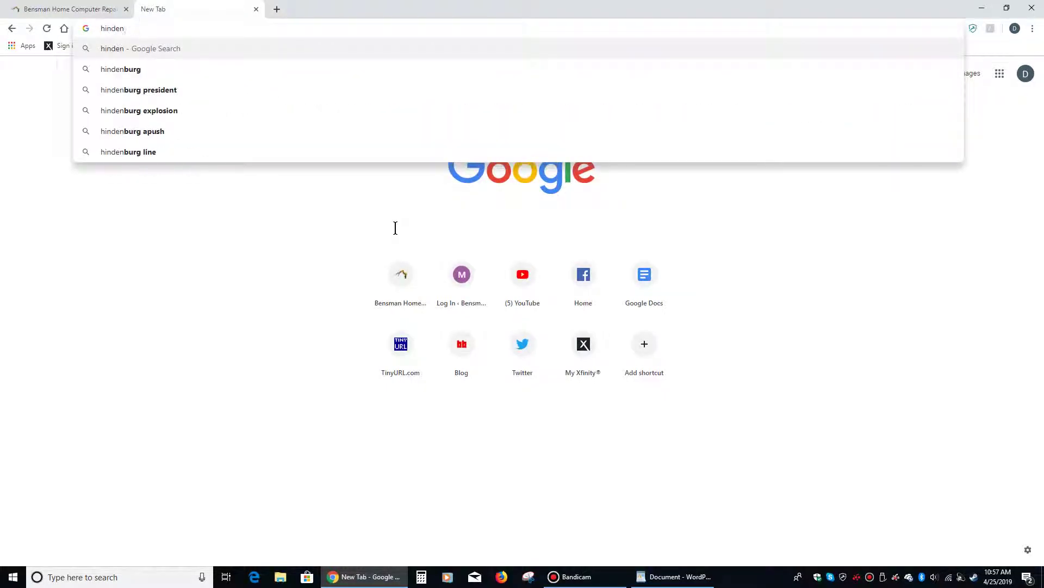
key("Down")
key("Return")
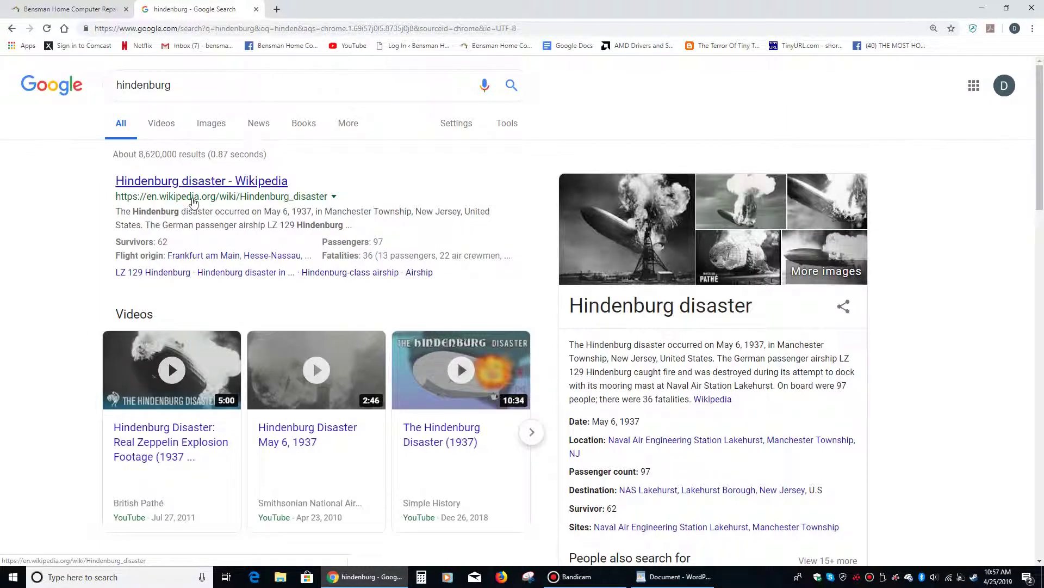
Open the Britannica.com article on the Hindenburg German airship.
scroll(187, 202, "down", 6)
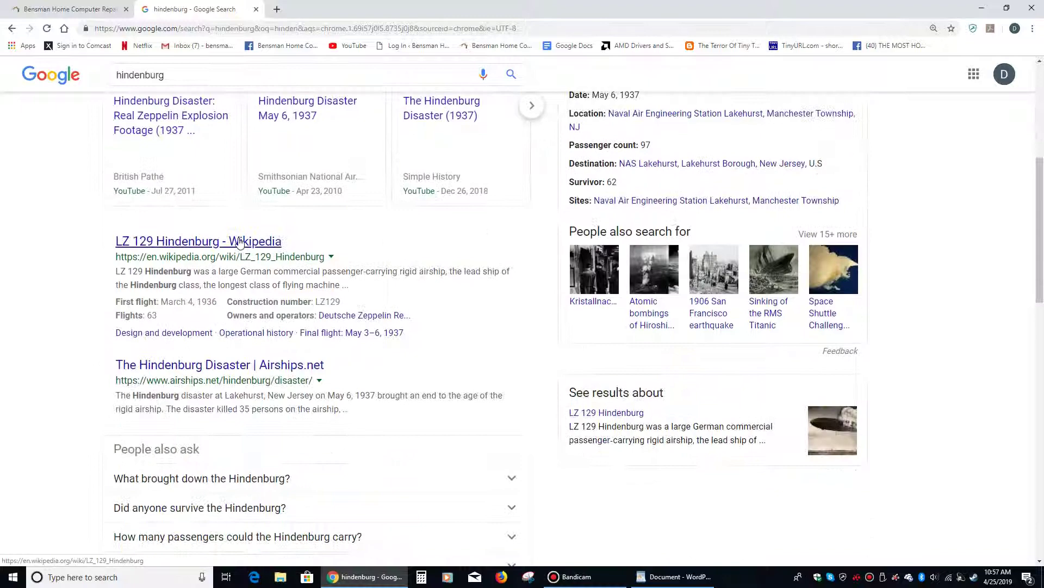
scroll(209, 245, "down", 7)
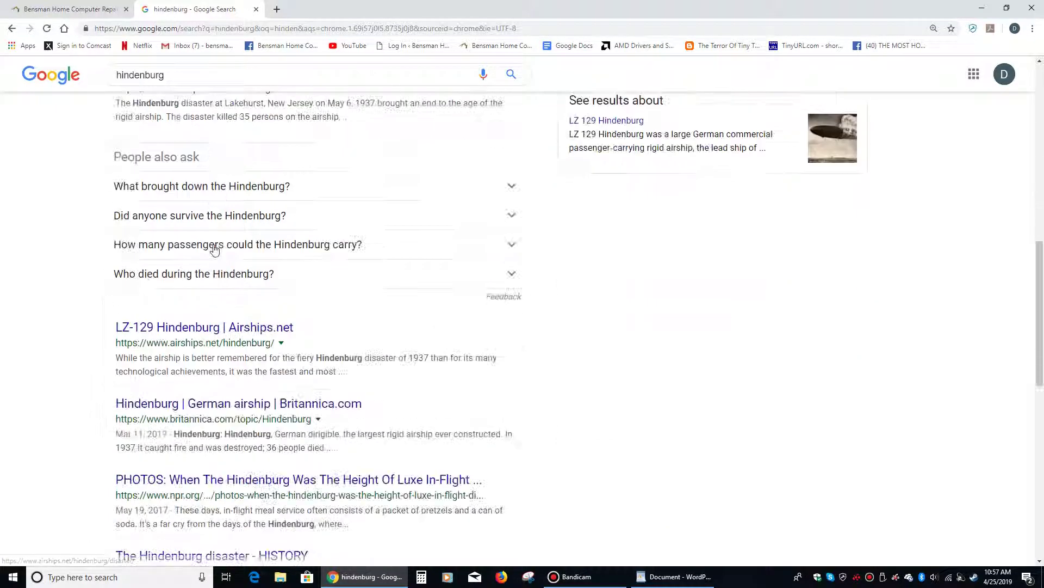
left_click(303, 317)
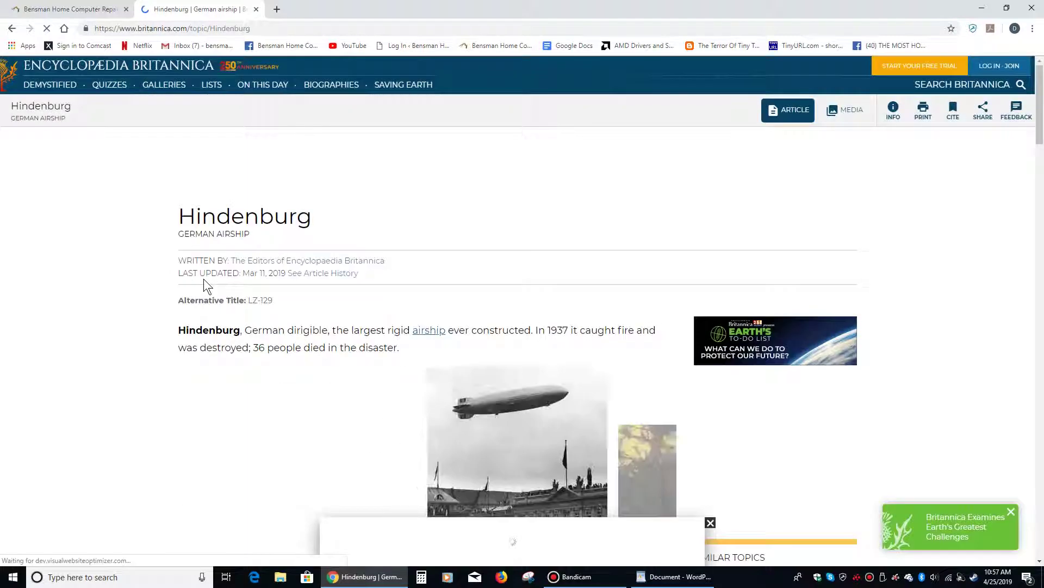
scroll(206, 285, "down", 3)
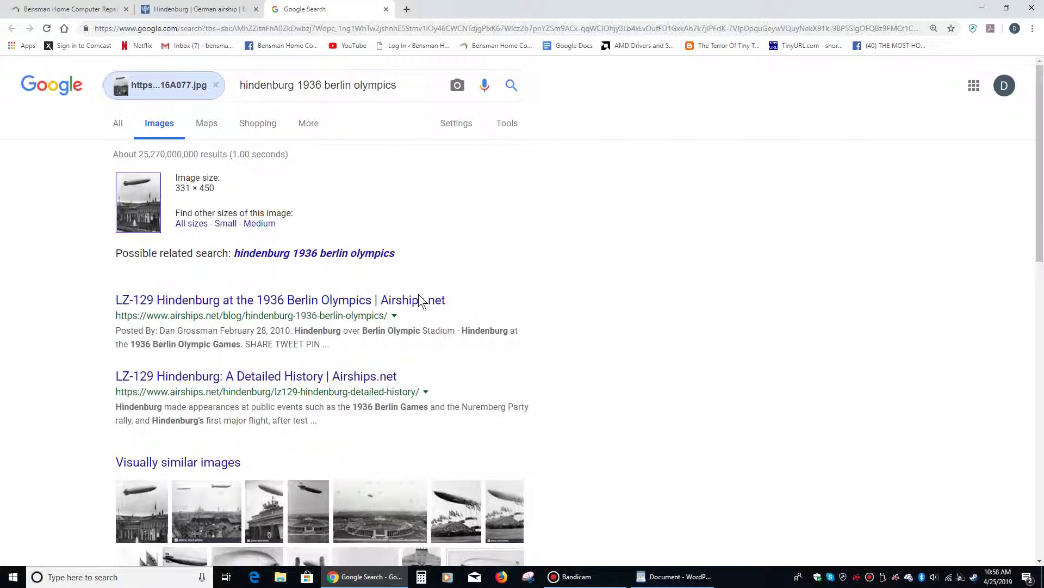
Scroll through the 'hindenburg 1936 berlin olympics' reverse image search results.
scroll(366, 272, "down", 3)
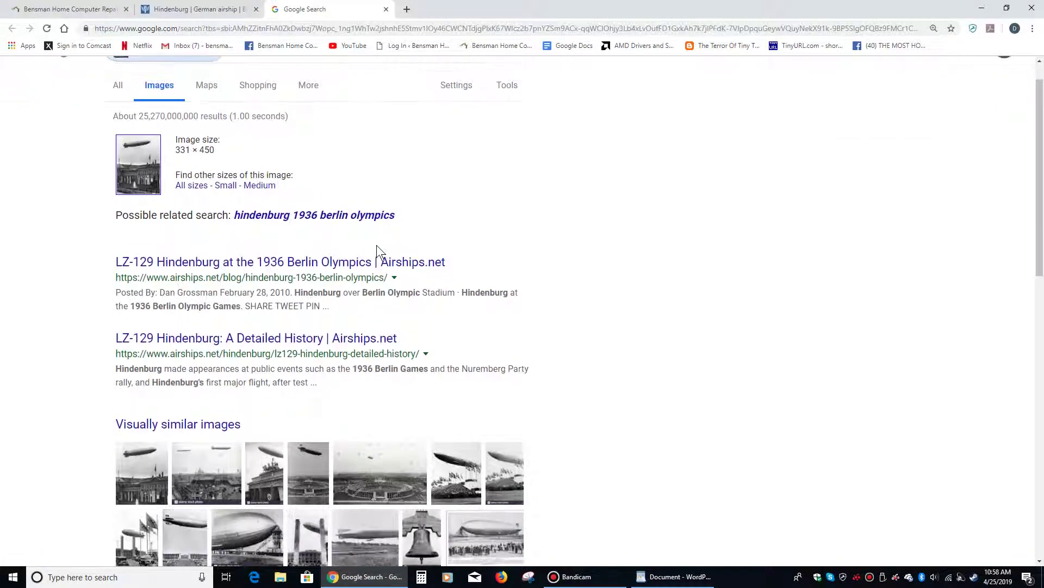
scroll(371, 238, "down", 5)
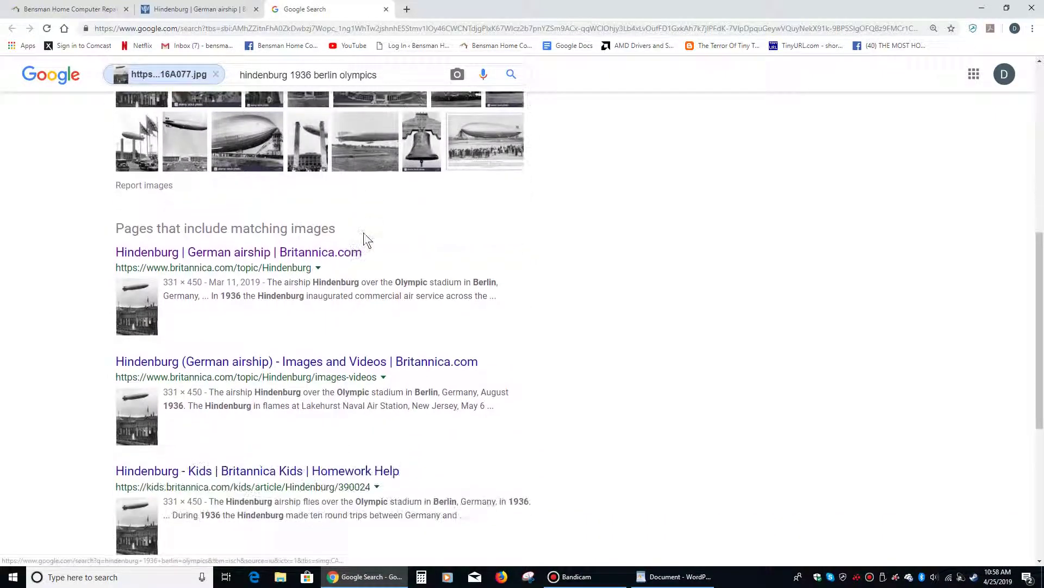
scroll(365, 238, "down", 5)
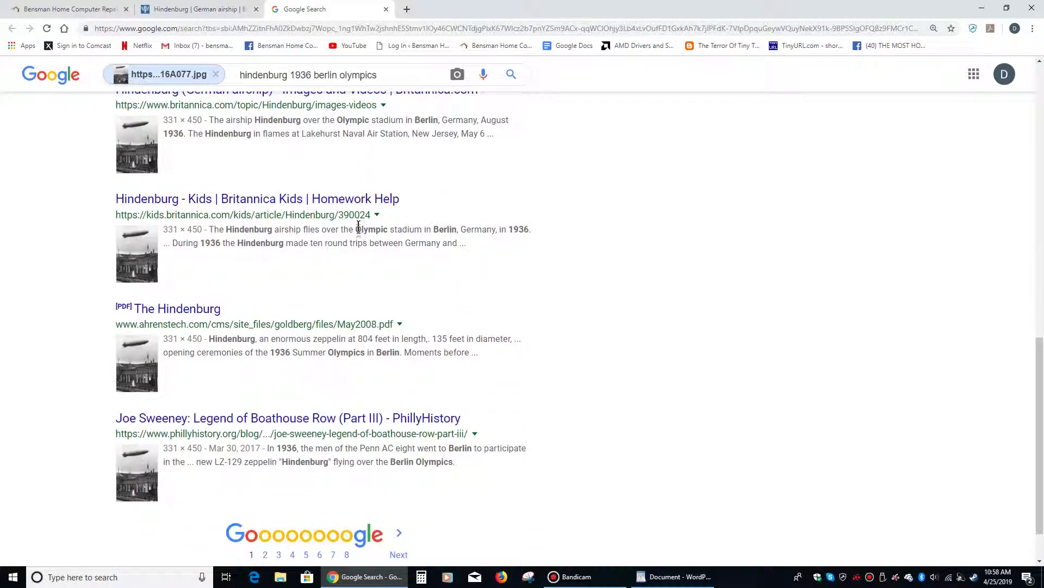
scroll(362, 229, "up", 6)
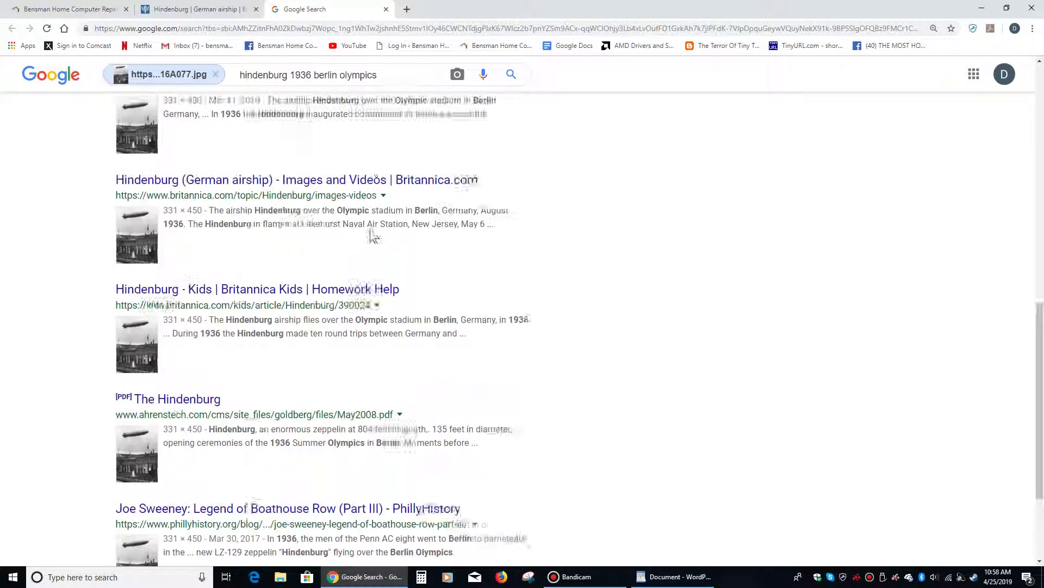
scroll(372, 235, "up", 8)
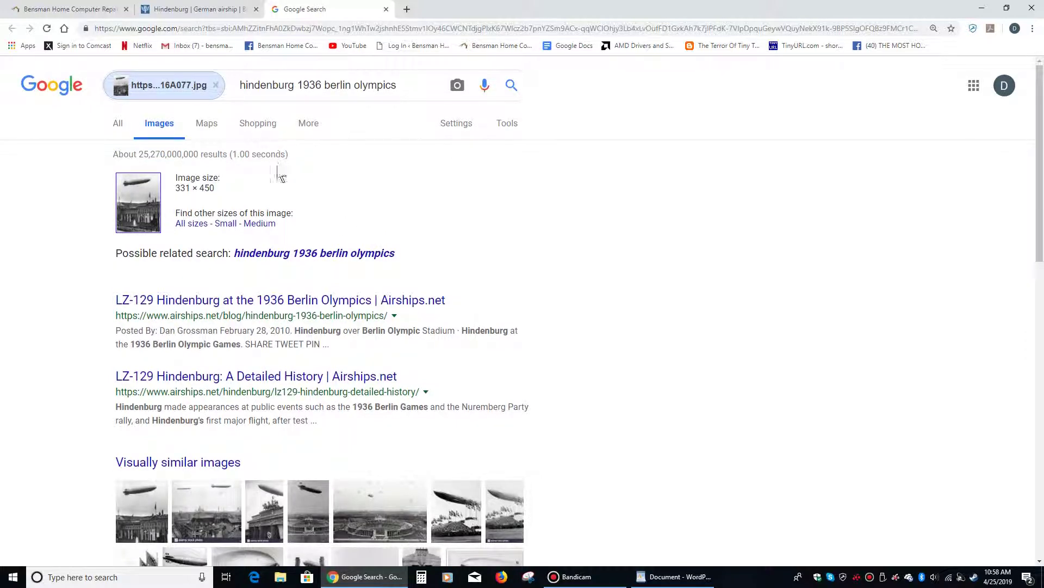
scroll(333, 280, "down", 3)
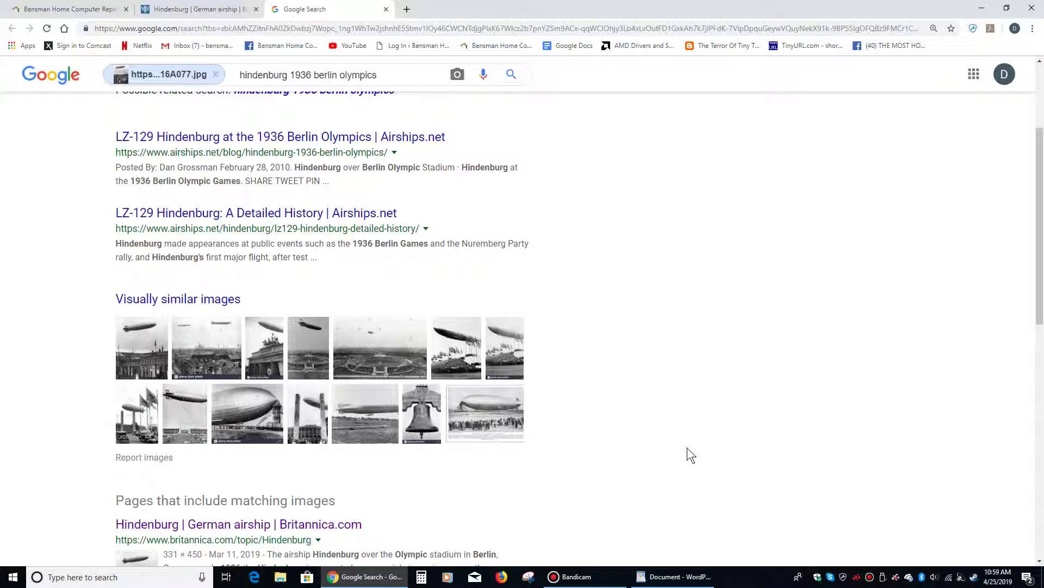
Restore, minimize and bring back Chrome, then snap it to the left and right halves.
key("super+Down")
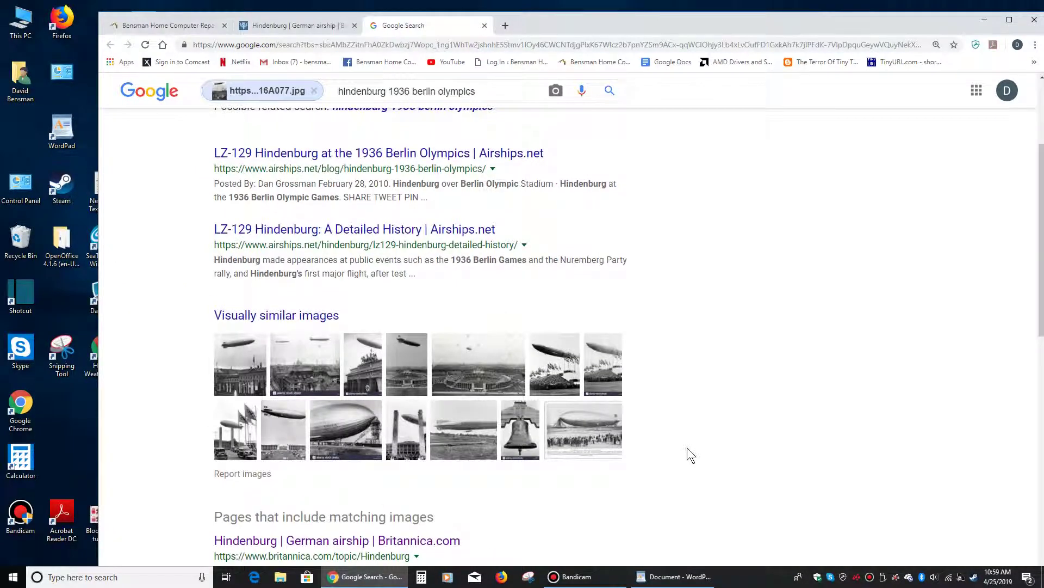
key("super+Down")
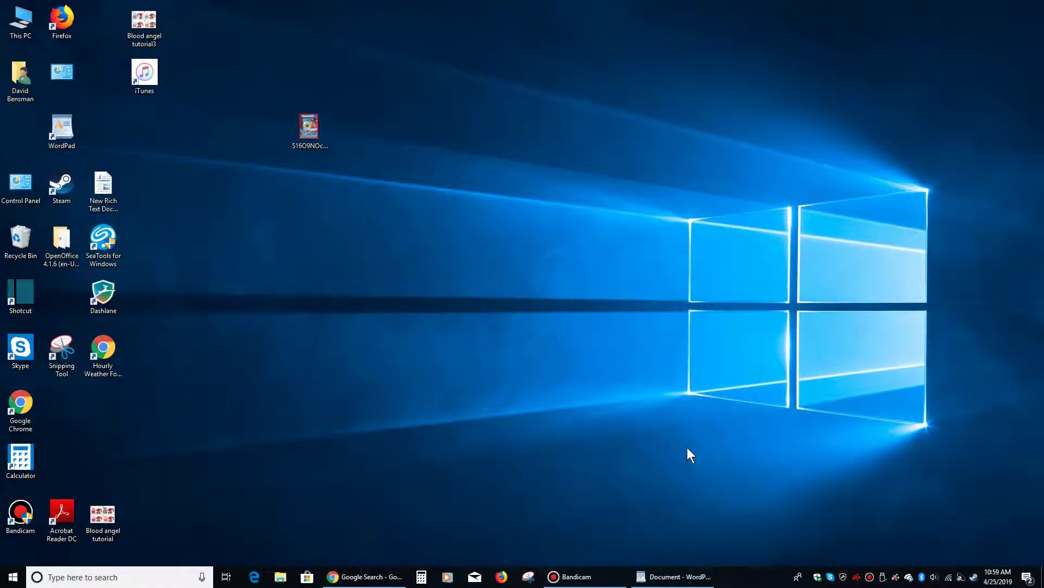
key("super+Up")
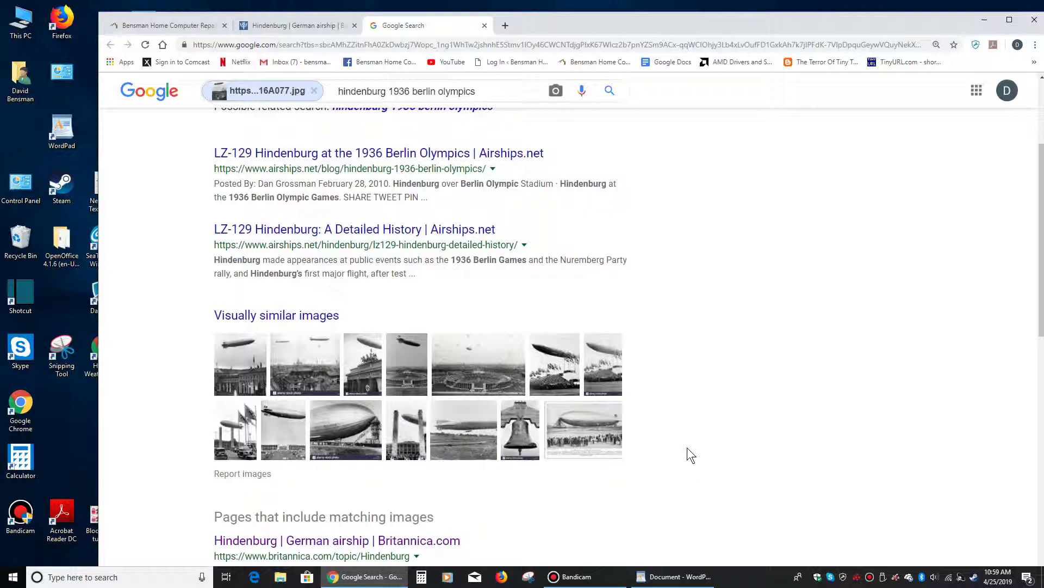
key("super+Left")
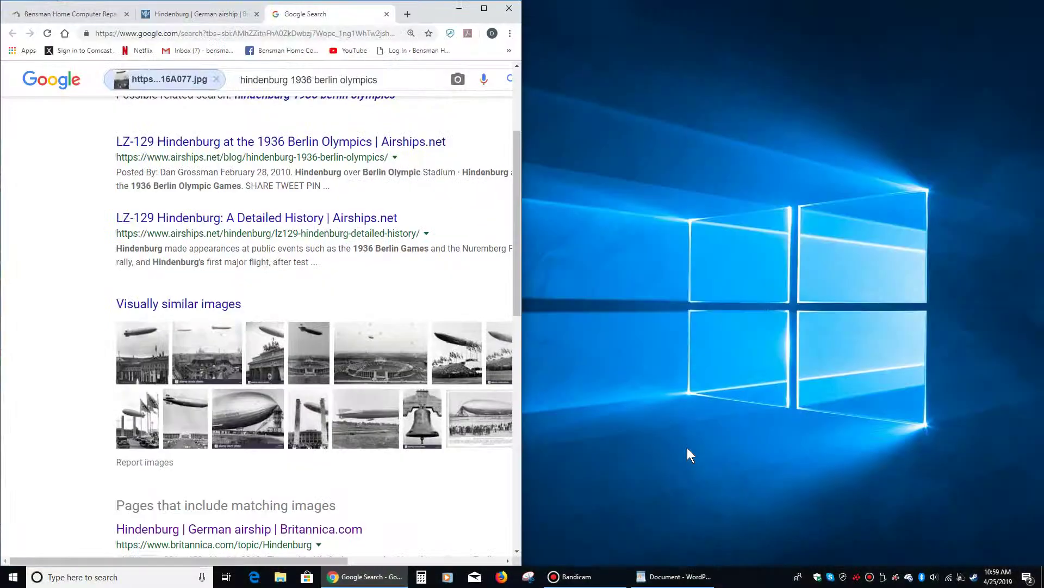
key("super+Right")
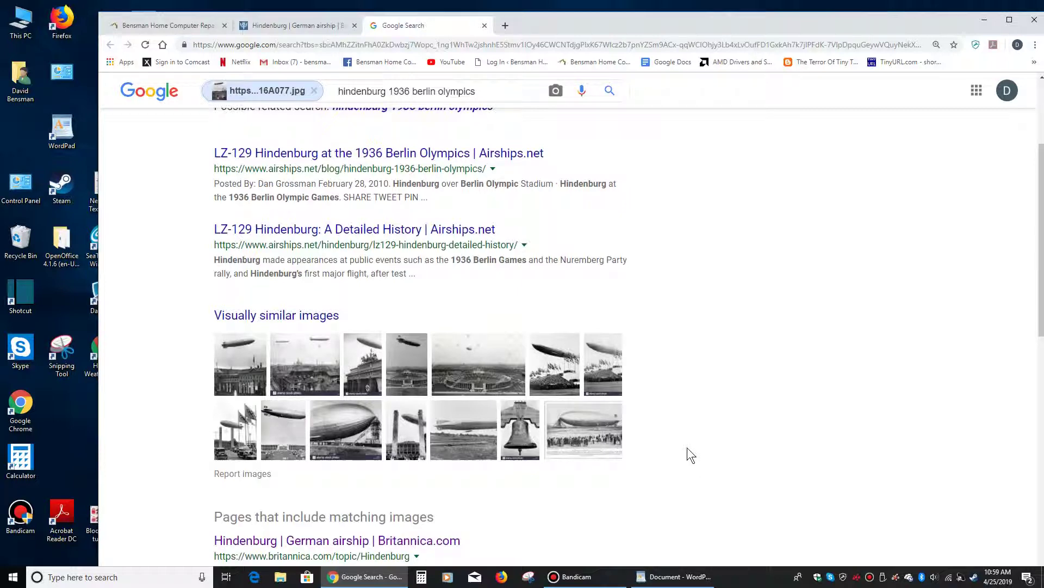
key("super+Right")
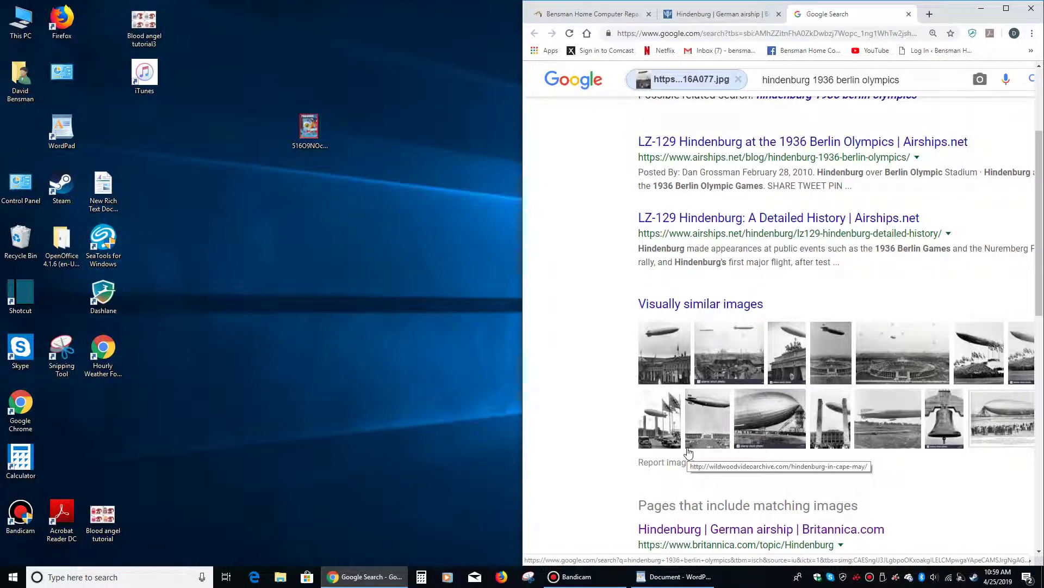
Cycle Chrome through the screen quarters and halves using Win+arrow keys.
key("super+Left")
key("super+Left")
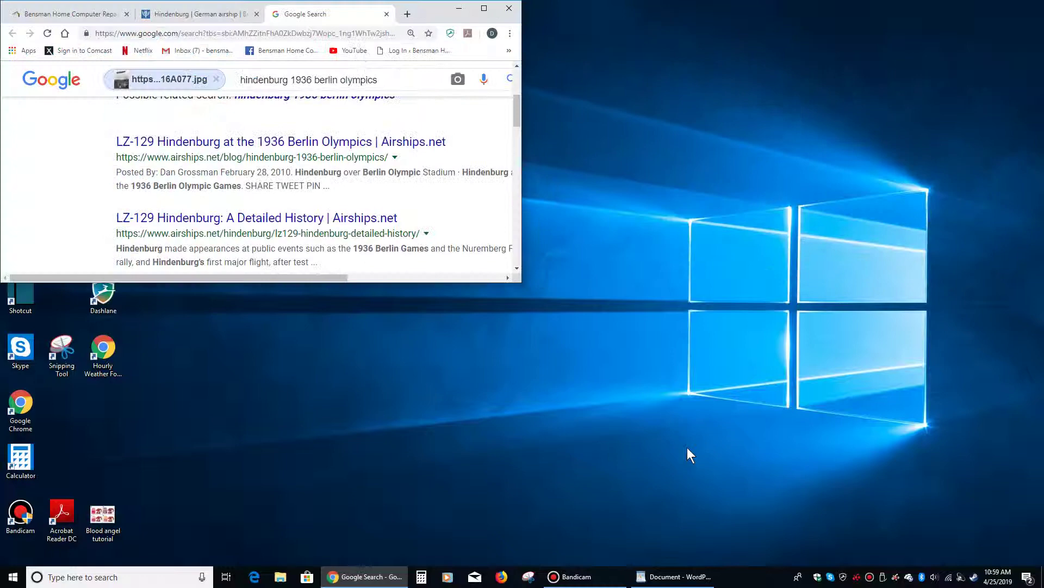
key("super+Right")
key("super+Right")
key("super+Down")
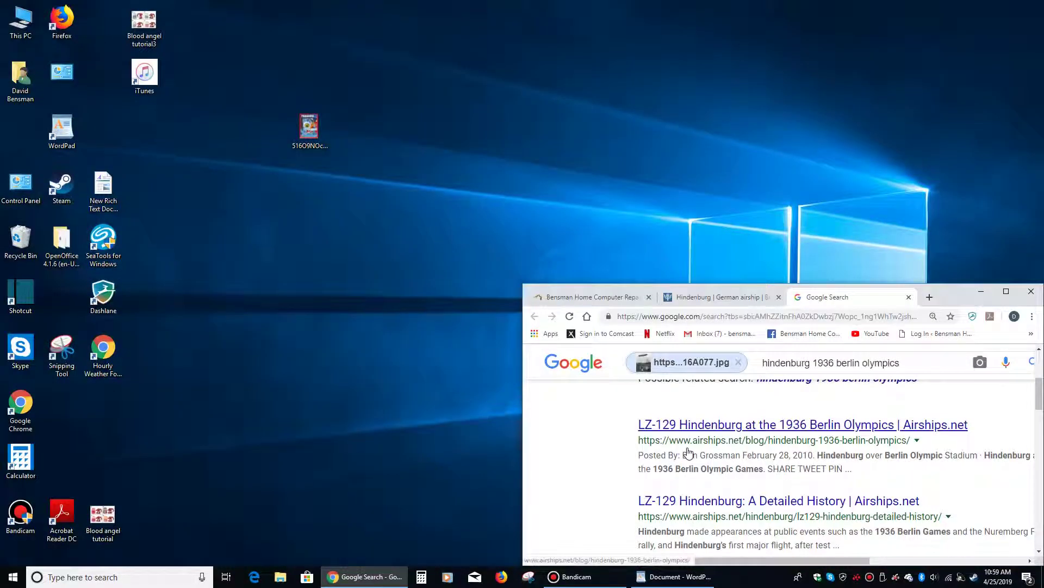
key("super+Up")
key("super+Up")
key("super+Left")
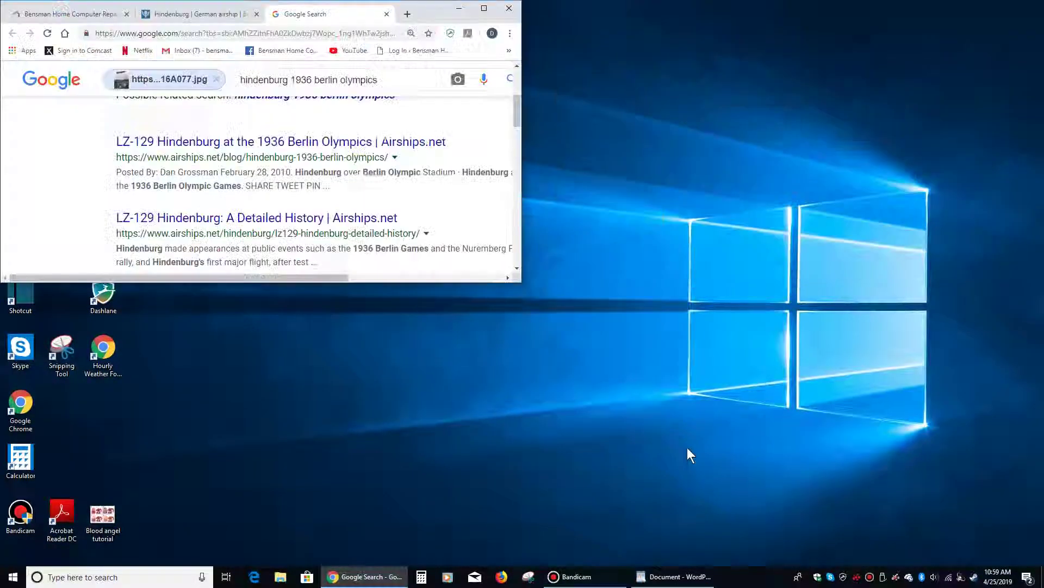
key("super+Down")
key("super+Down")
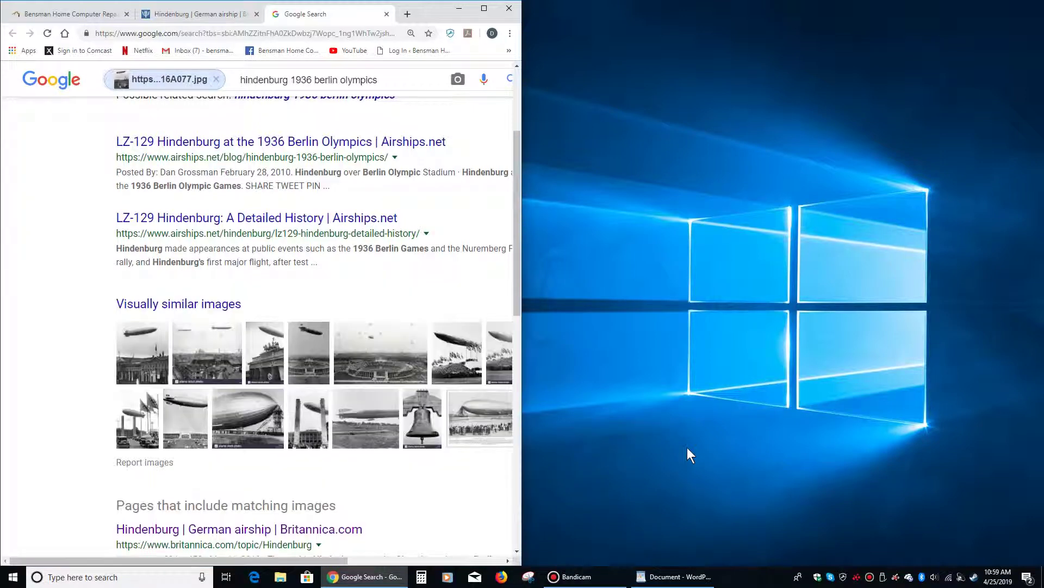
key("super+Right")
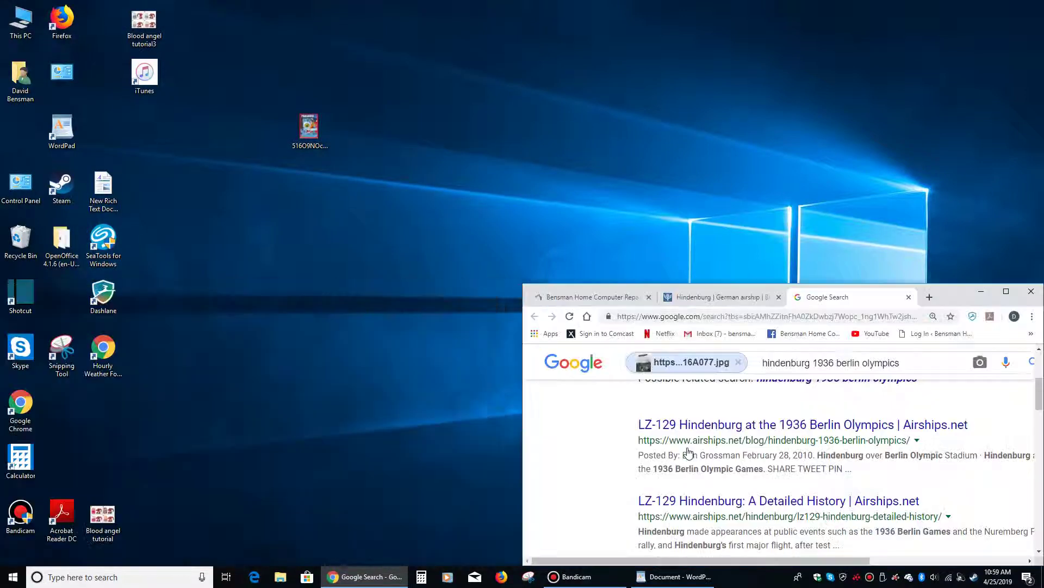
key("super+Up")
key("super+Up")
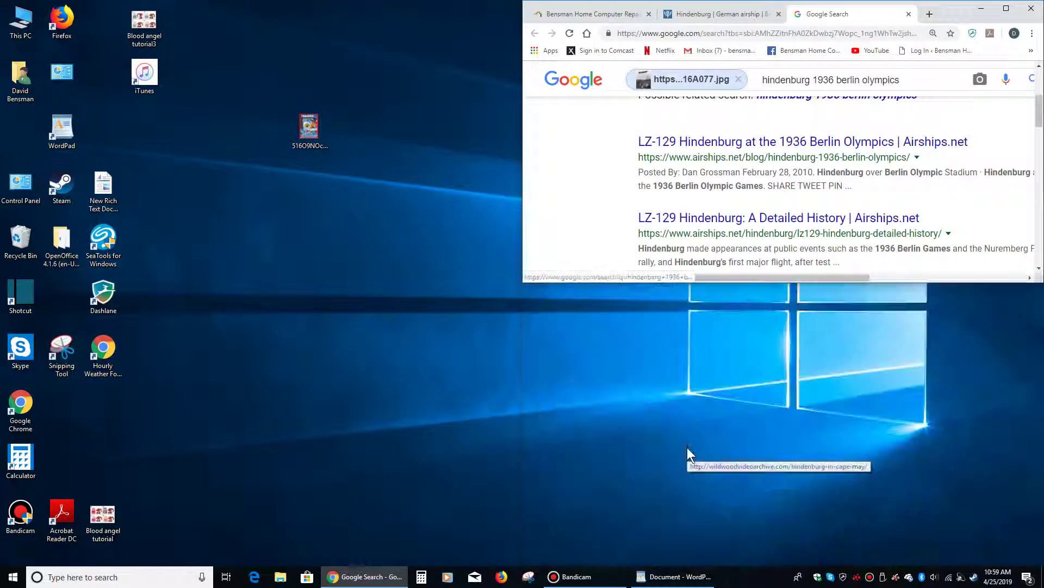
key("super+Left")
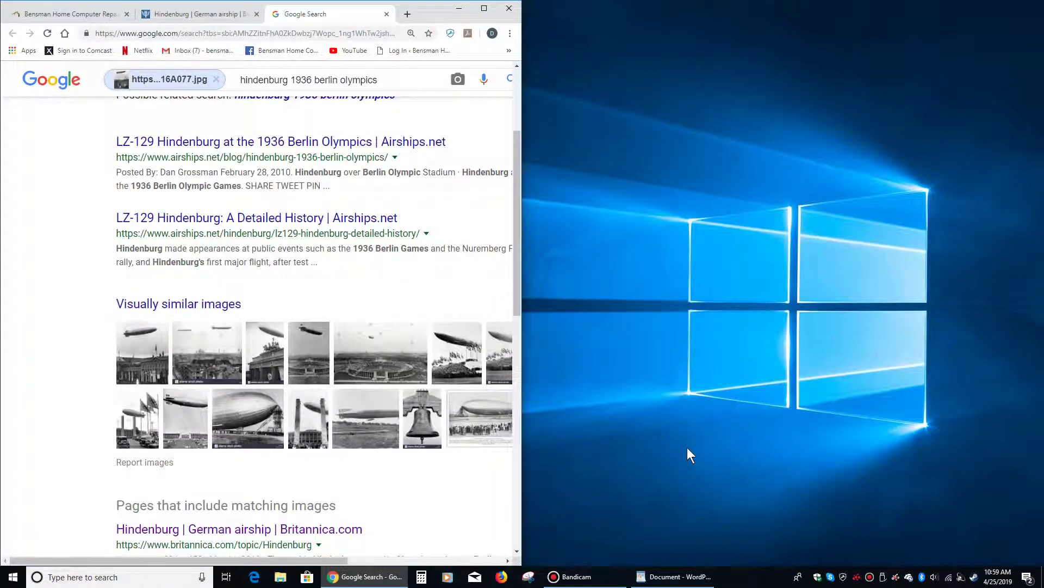
key("super+Down")
key("super+Right")
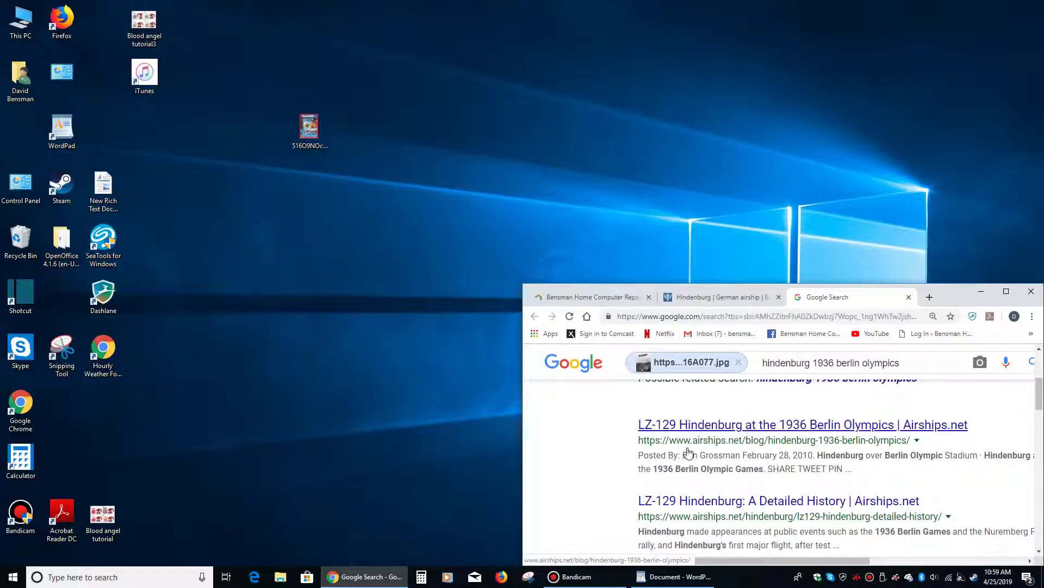
Maximize Chrome with Win+Up, then hide and restore windows with Win+D.
key("super+Up")
key("super+Up")
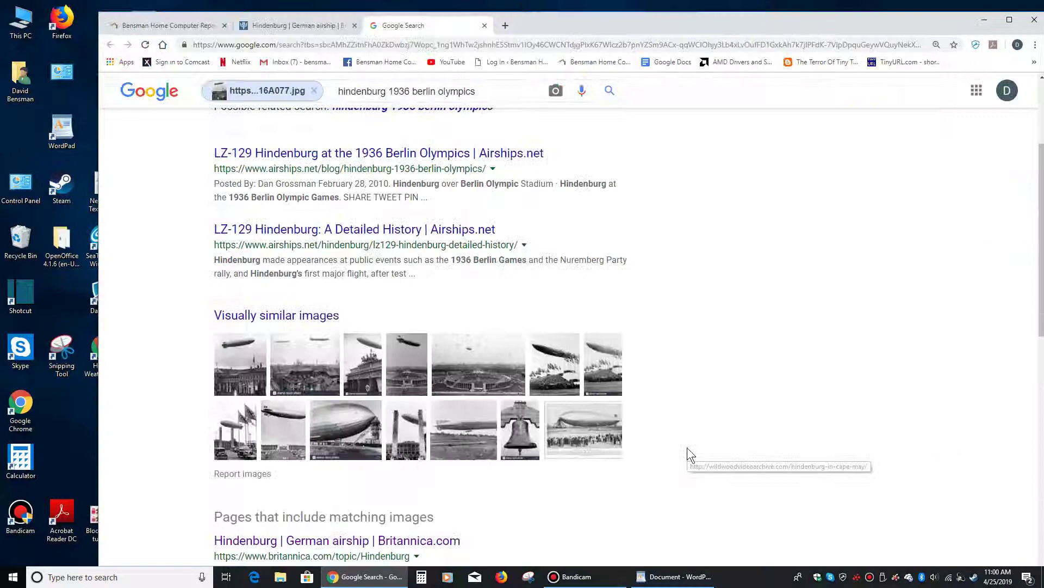
key("super+d")
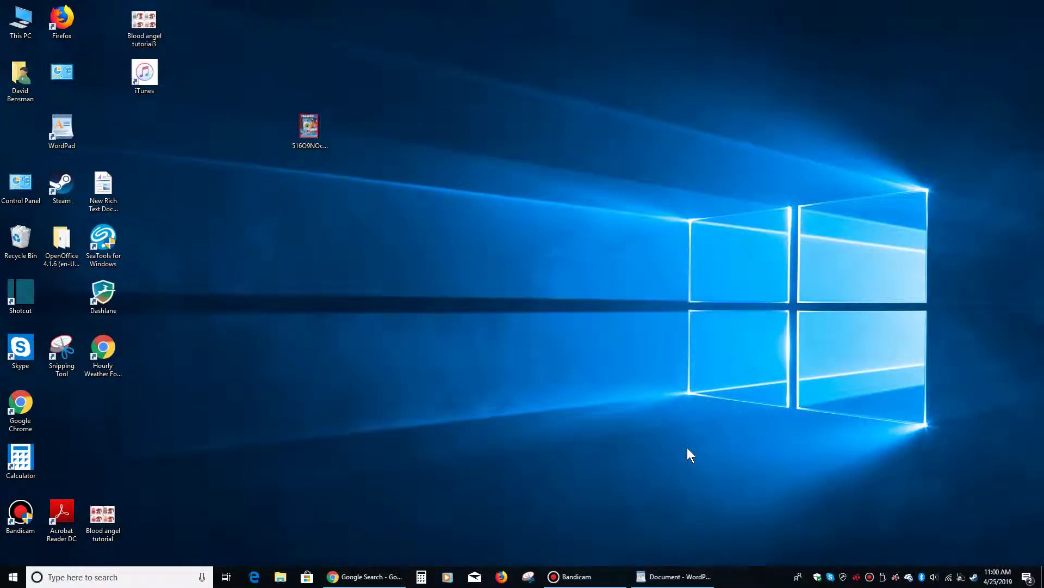
key("super+d")
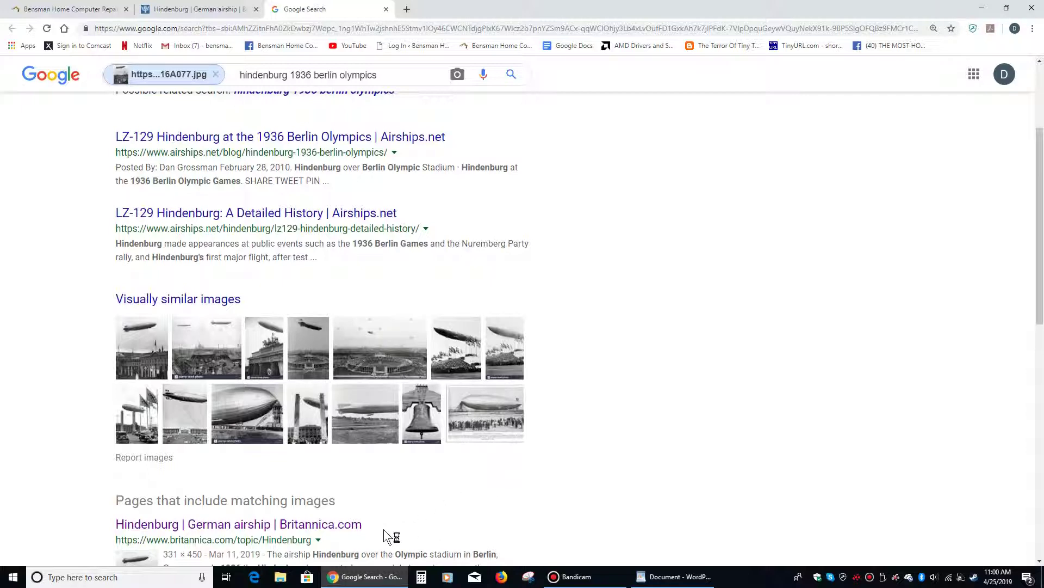
Open Microsoft Store, Calculator and Firefox from the taskbar, then minimize all three.
left_click(309, 577)
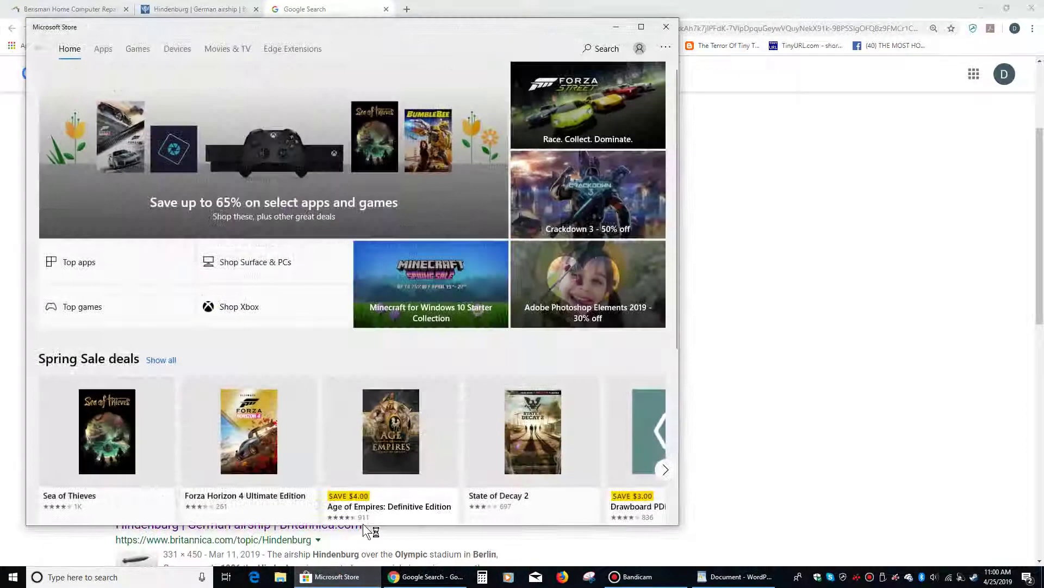
left_click(482, 578)
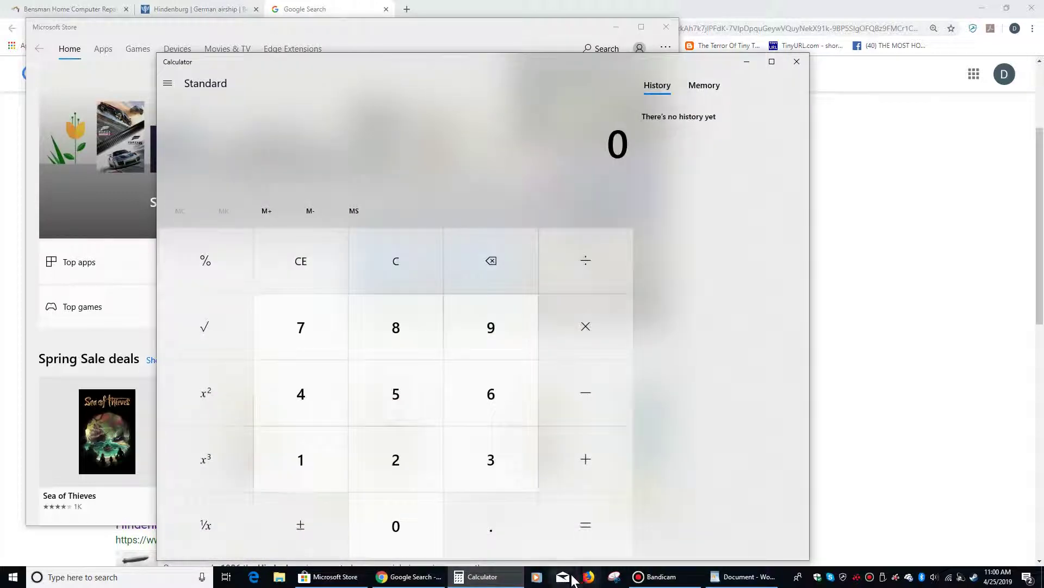
left_click(590, 579)
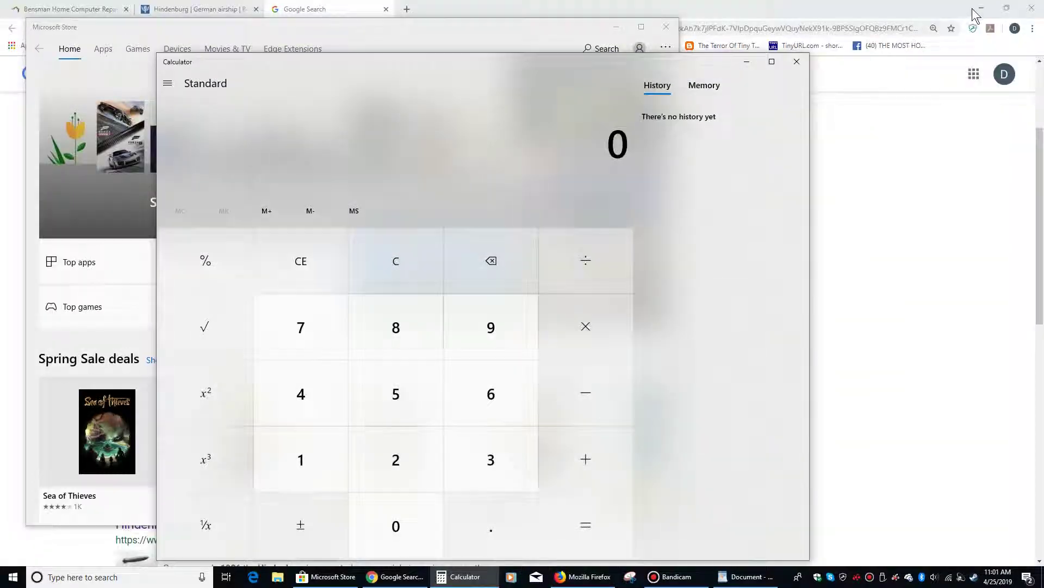
left_click(978, 8)
left_click(745, 61)
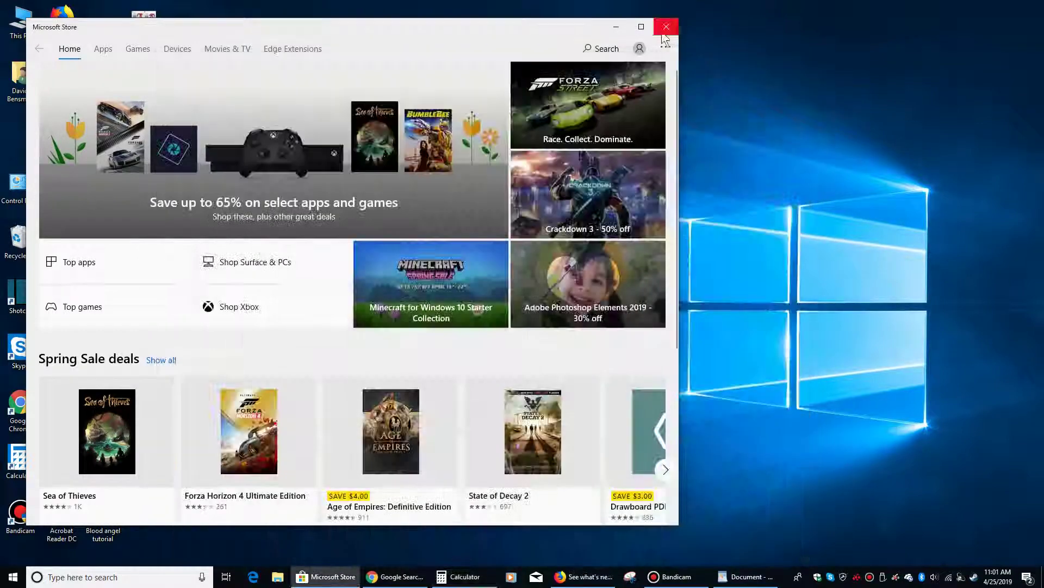
left_click(614, 25)
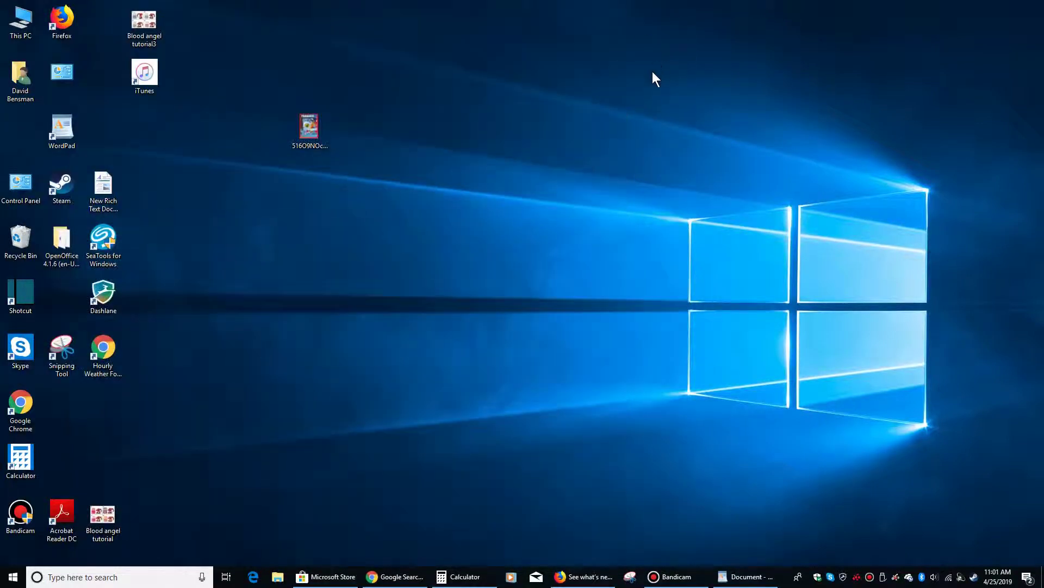
Restore each window from the taskbar, ending with the WordPad tips document in front.
left_click(327, 576)
left_click(414, 578)
left_click(438, 578)
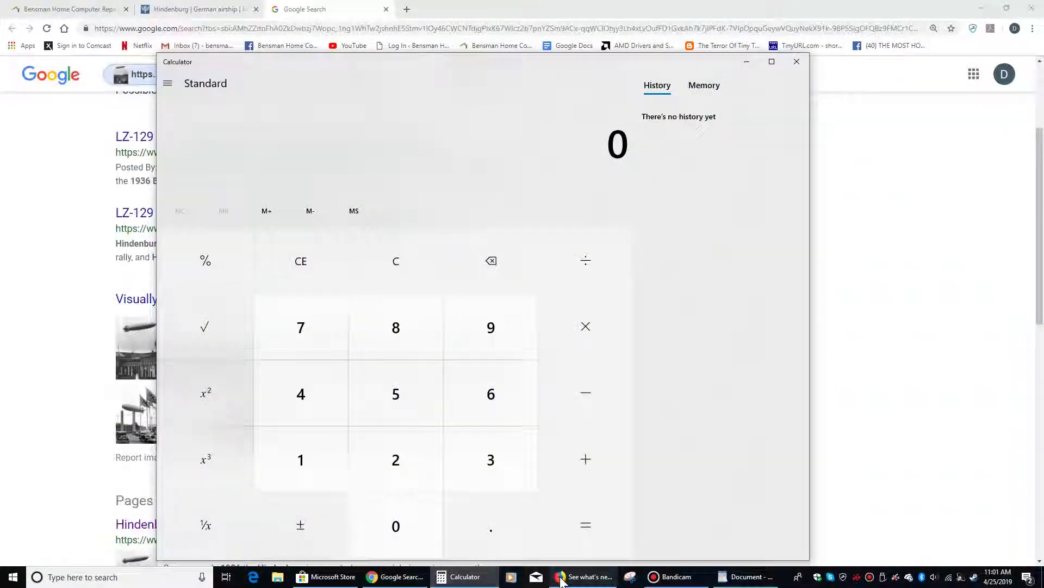
left_click(582, 577)
left_click(687, 579)
left_click(746, 577)
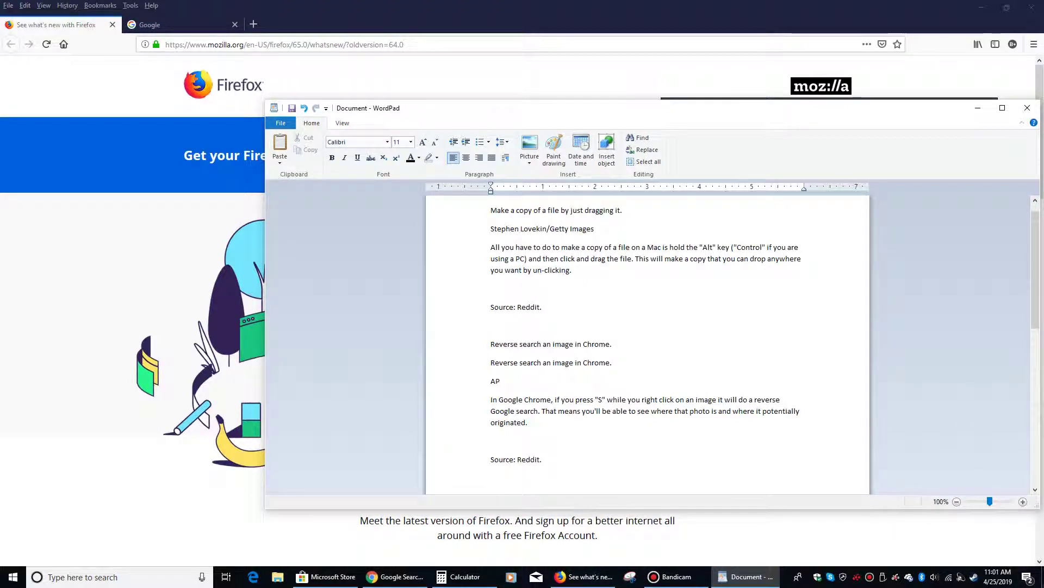
Hide all windows with the Show desktop corner, bring back the search results with Alt+Tab, and hide them again.
mouse_move(1042, 576)
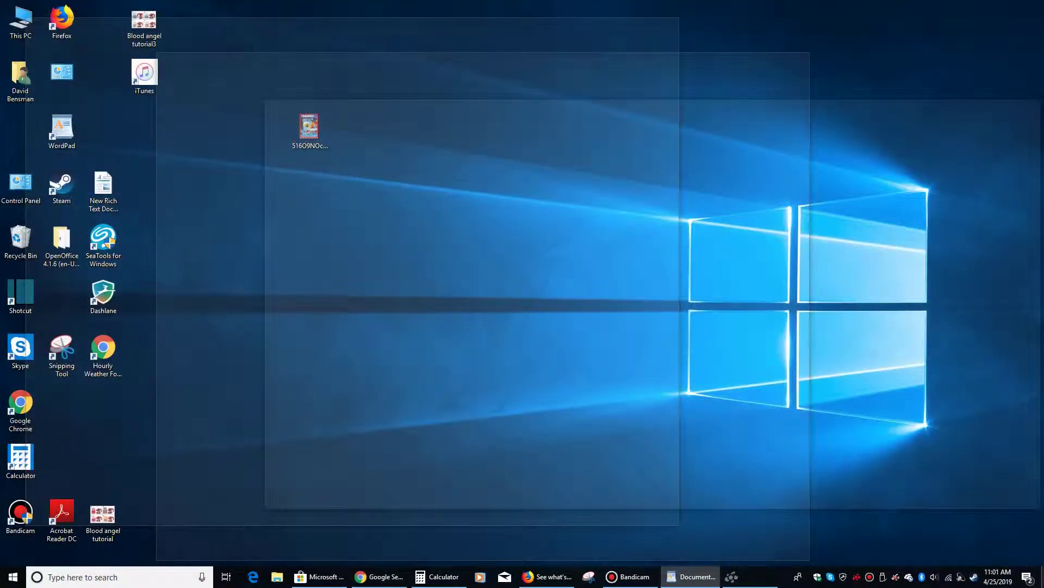
left_click(1042, 576)
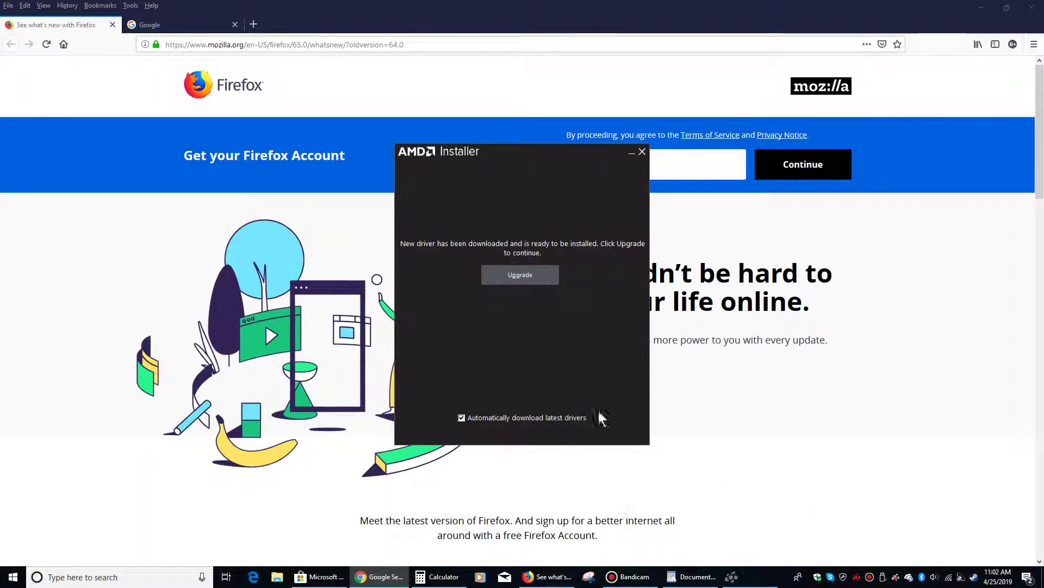
left_click(1042, 577)
key("alt+Tab")
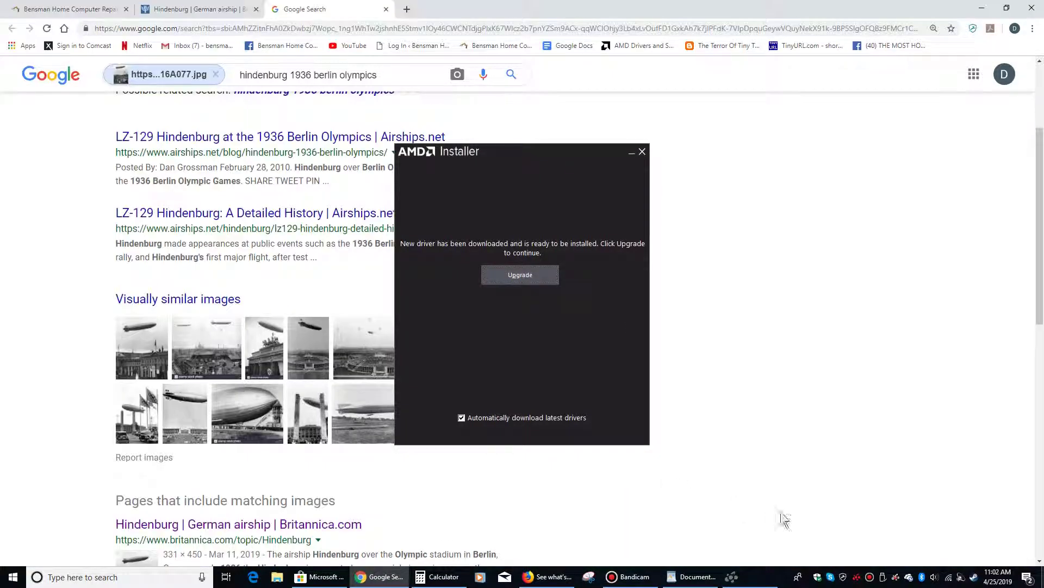
left_click(1042, 578)
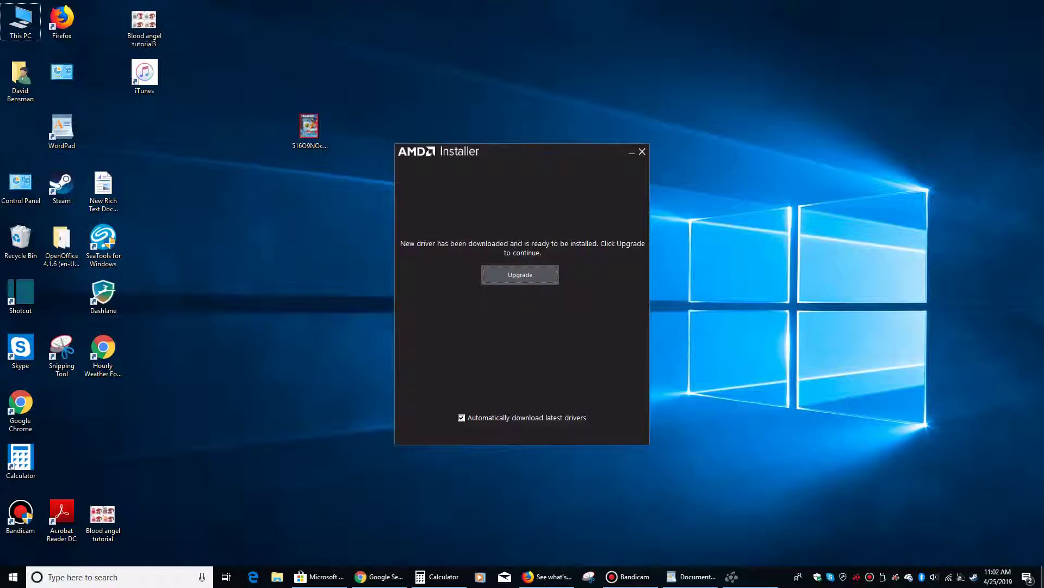
Toggle the Show desktop corner between restored windows and the desktop several times, ending on the desktop.
left_click(1042, 577)
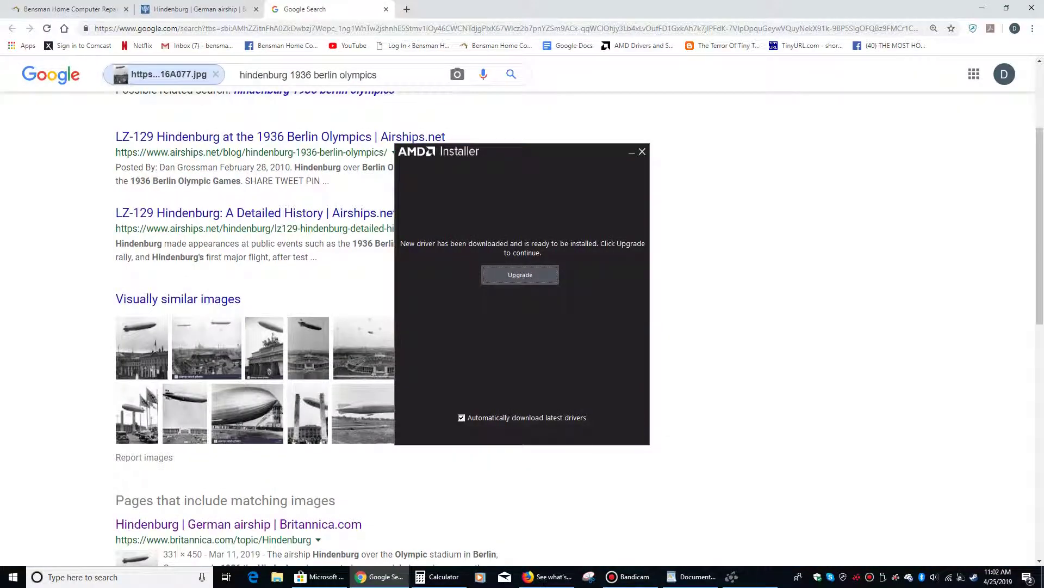
left_click(1042, 577)
left_click(1042, 578)
left_click(1042, 578)
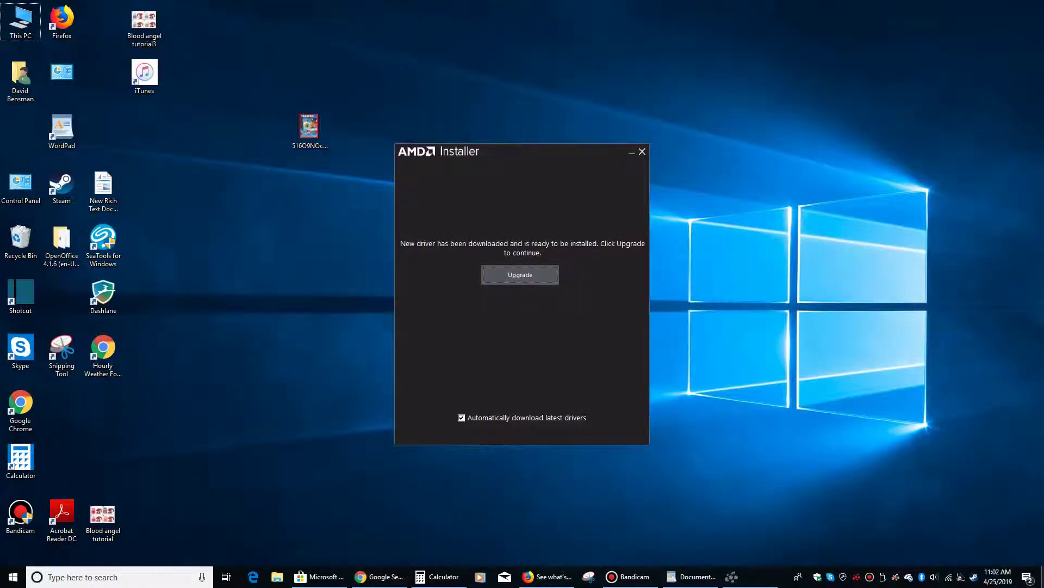
left_click(1042, 578)
left_click(1041, 578)
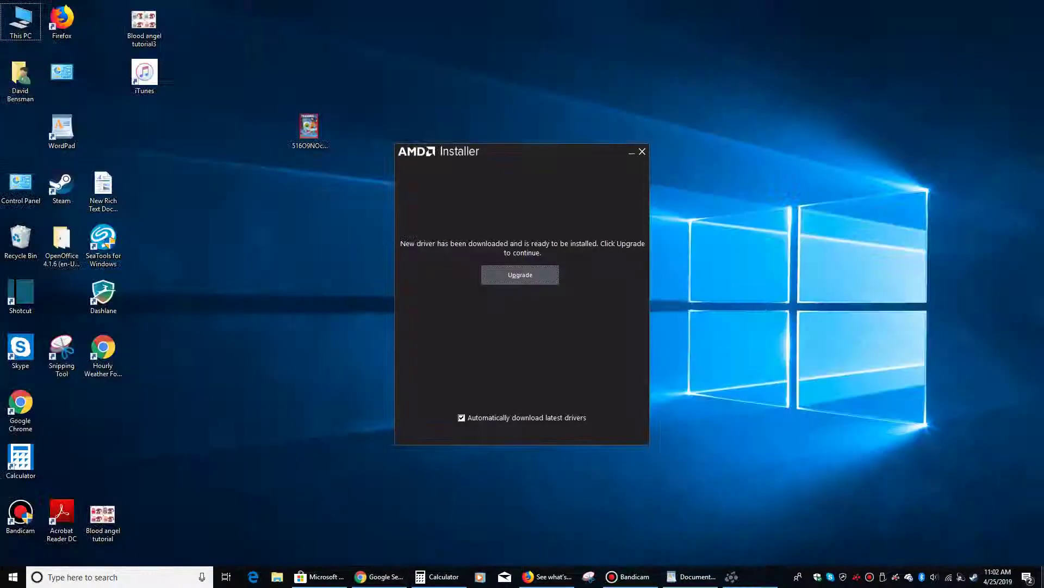